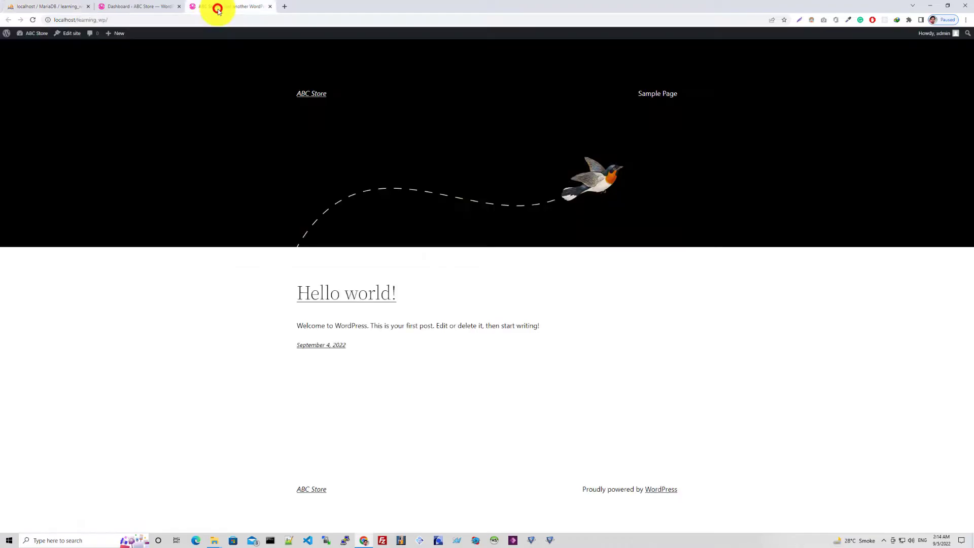
Step: Dismiss the welcome panel on the WordPress dashboard and review the PHP update notice
click(156, 5)
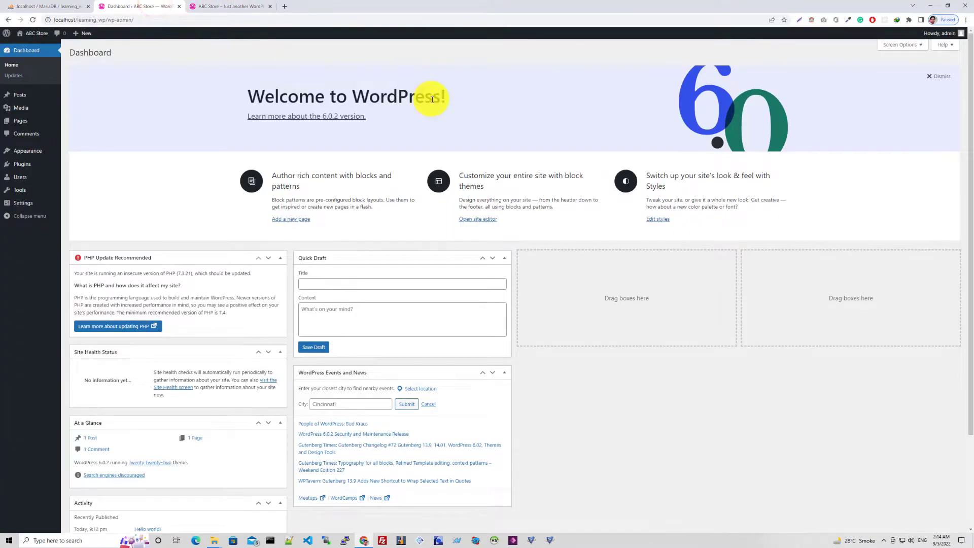
click(943, 77)
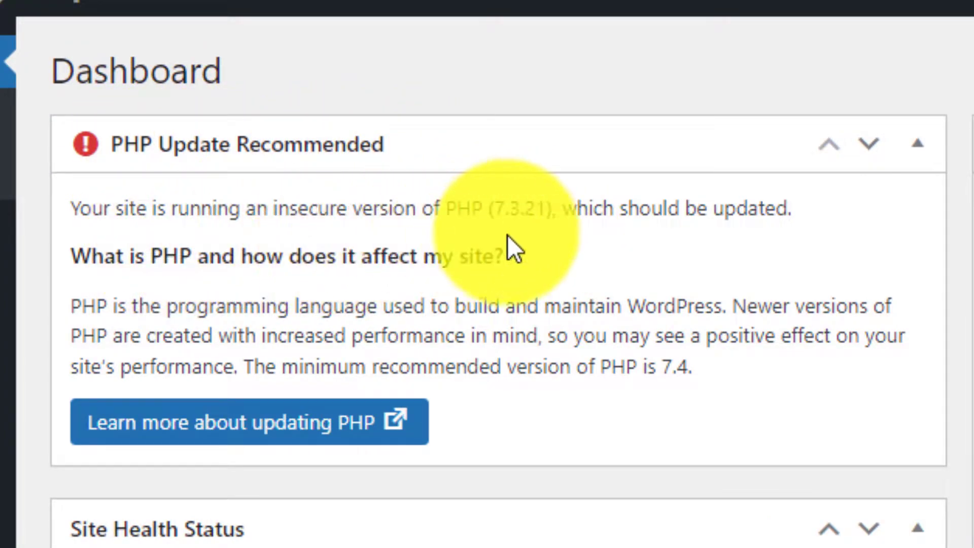
drag(789, 208, 96, 208)
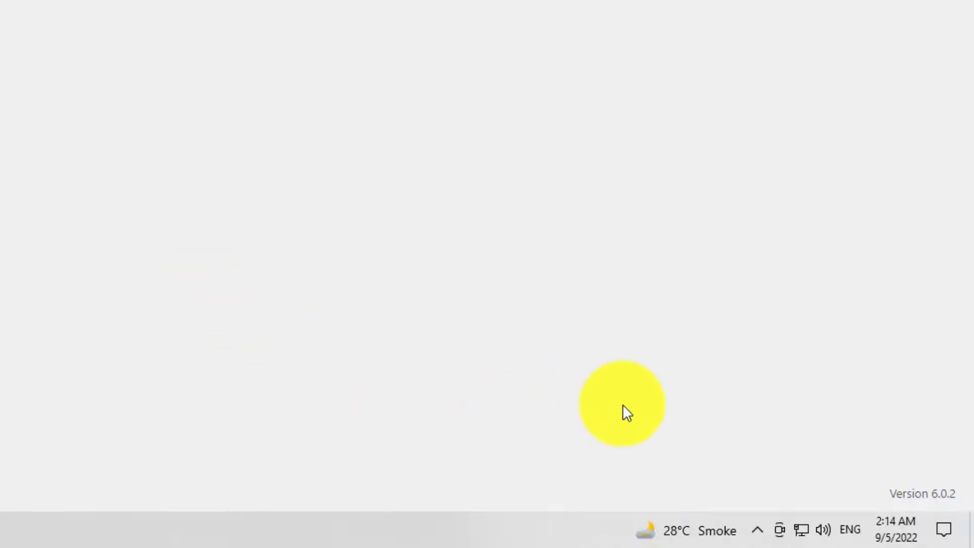
Step: Examine which PHP versions are available to switch to in WampServer
click(758, 532)
click(744, 501)
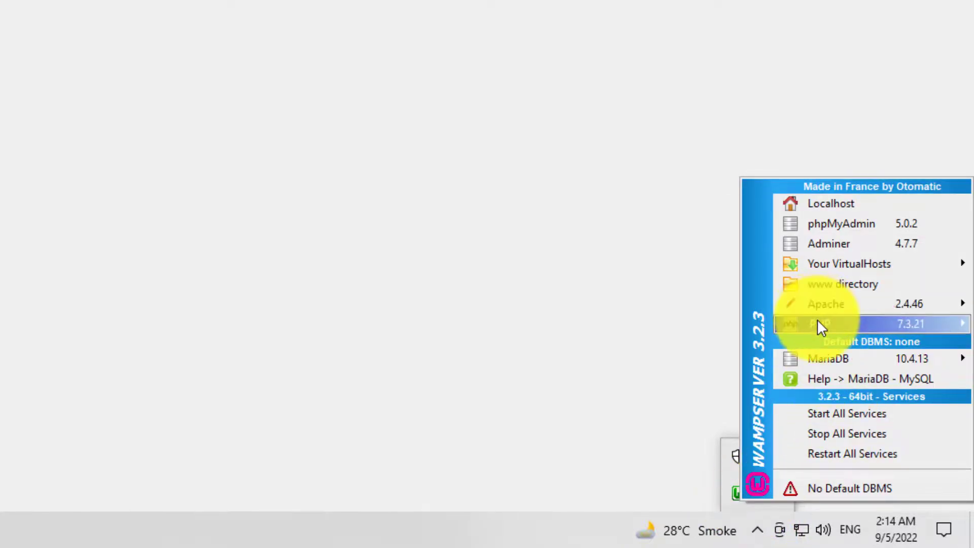
mouse_move(819, 321)
mouse_move(661, 342)
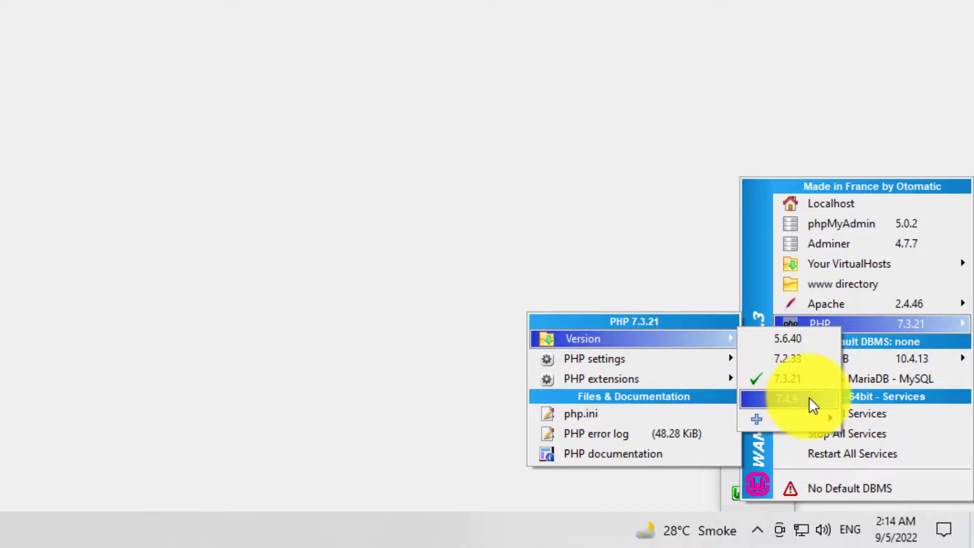
click(792, 399)
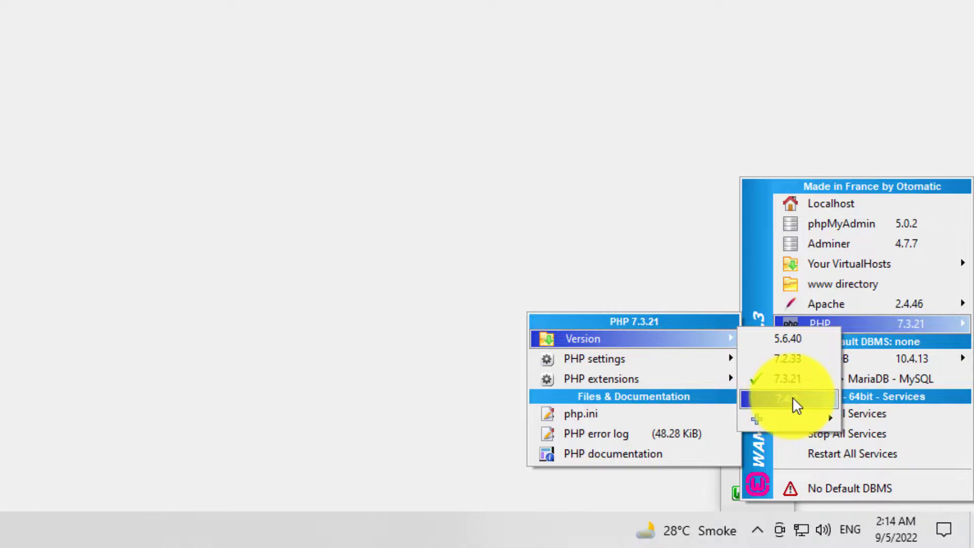
click(224, 148)
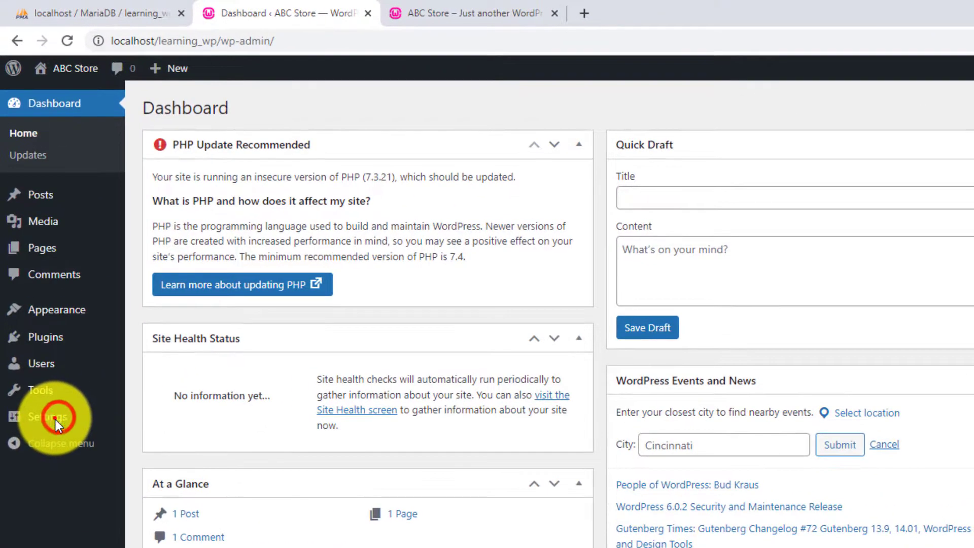
Step: Set the site's permalink structure to Post name and save the changes
click(31, 227)
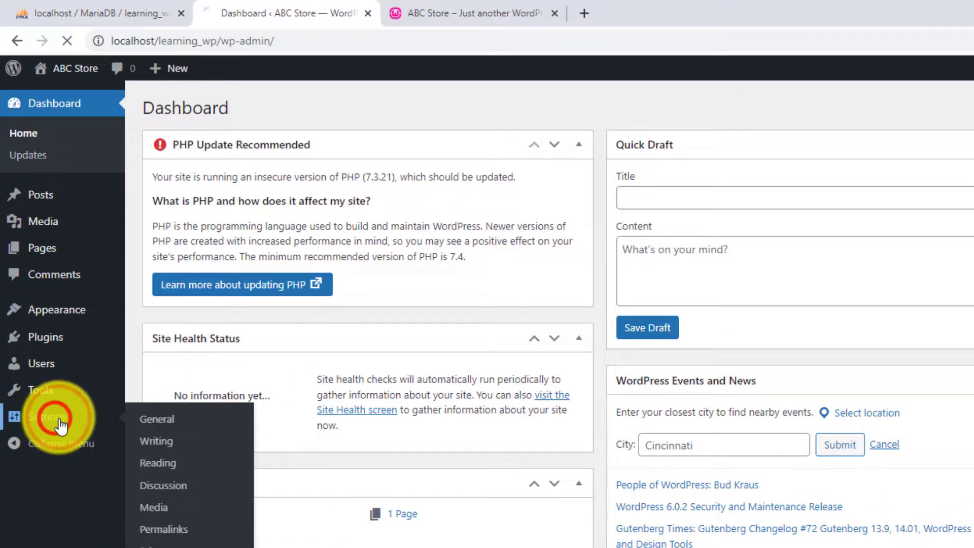
click(160, 424)
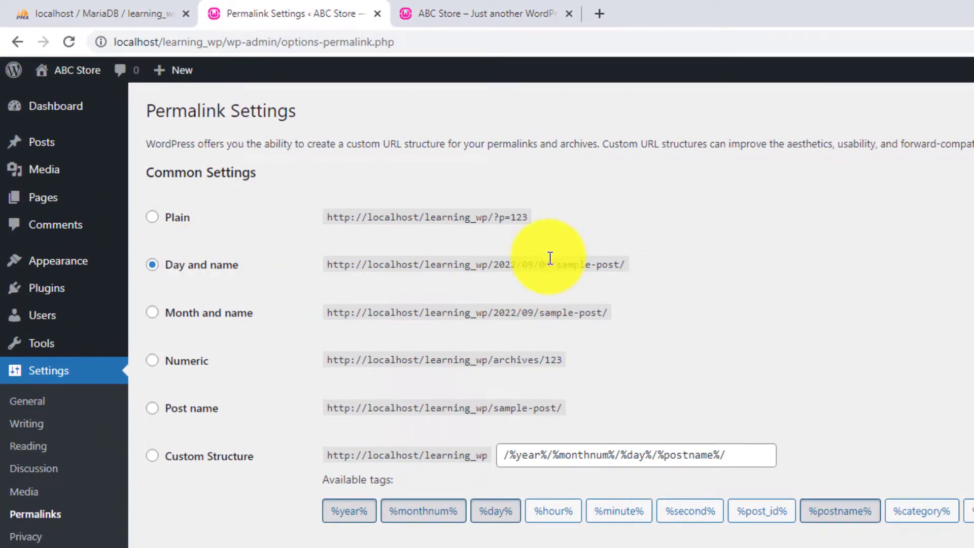
click(152, 412)
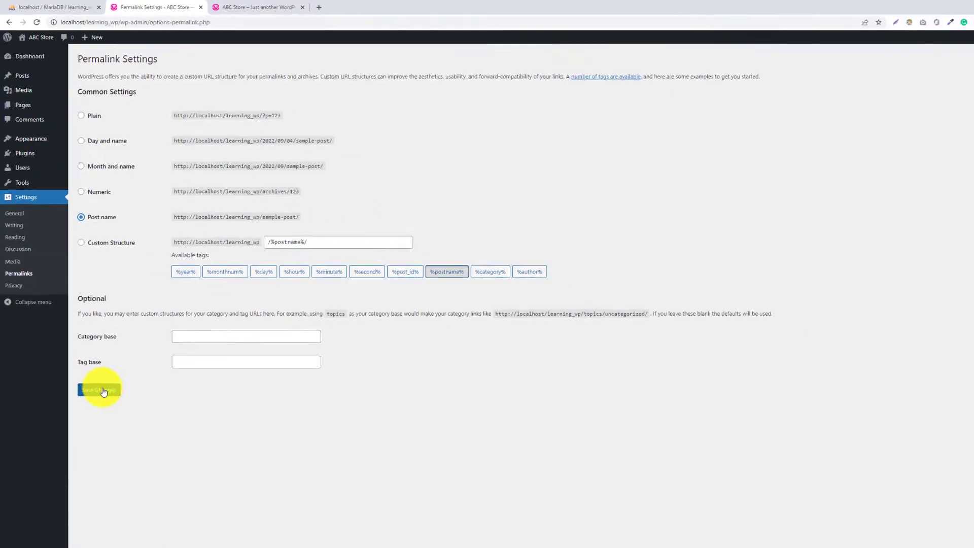
click(90, 348)
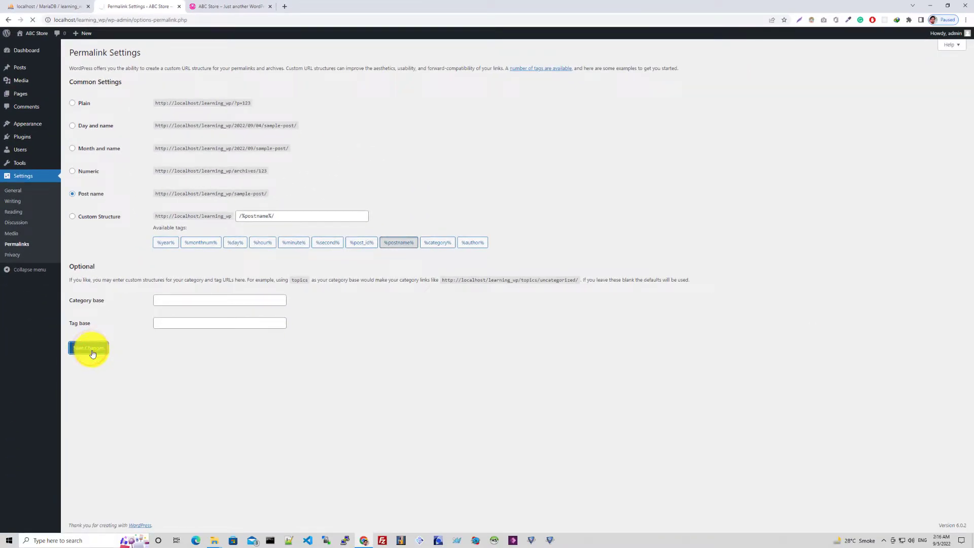
Step: Open the profile of the admin account from the site's list of users
mouse_move(33, 149)
click(78, 152)
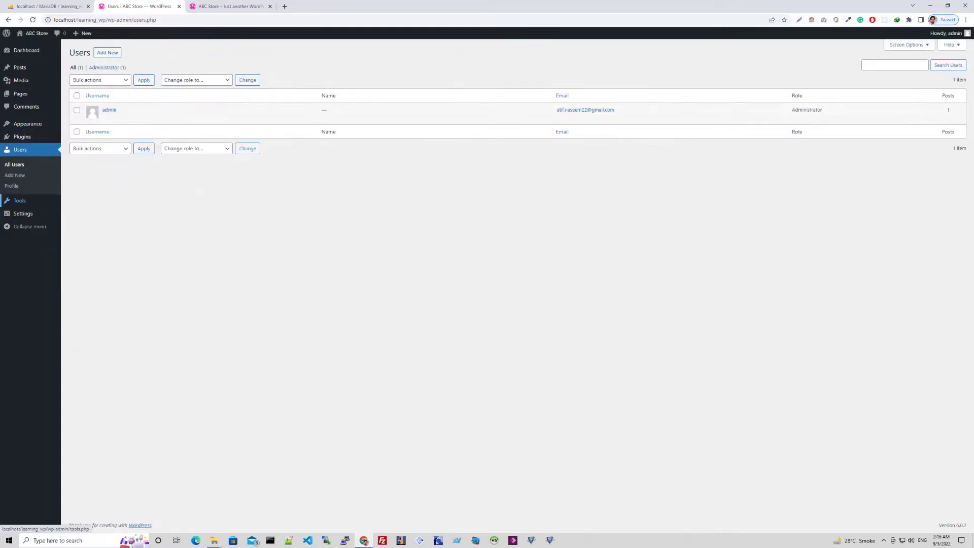
mouse_move(52, 123)
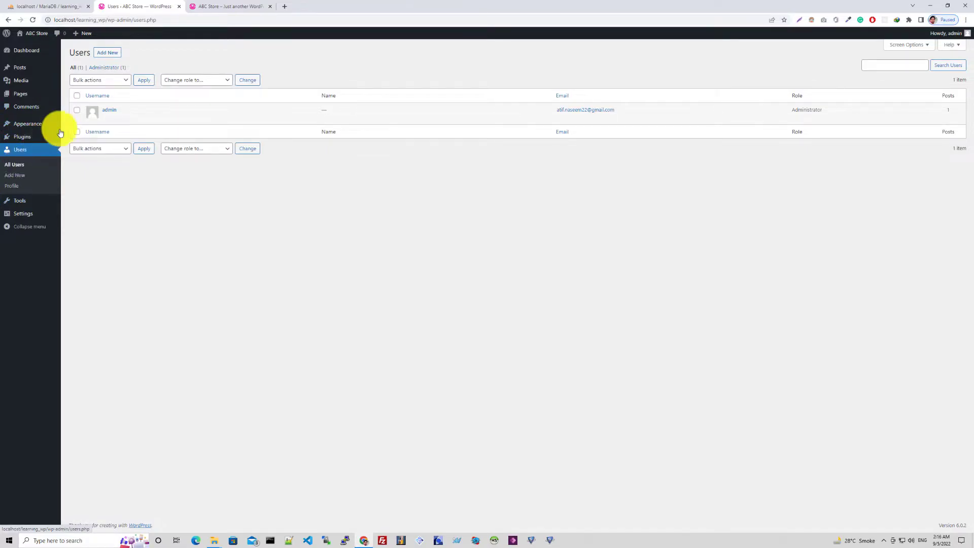
click(109, 112)
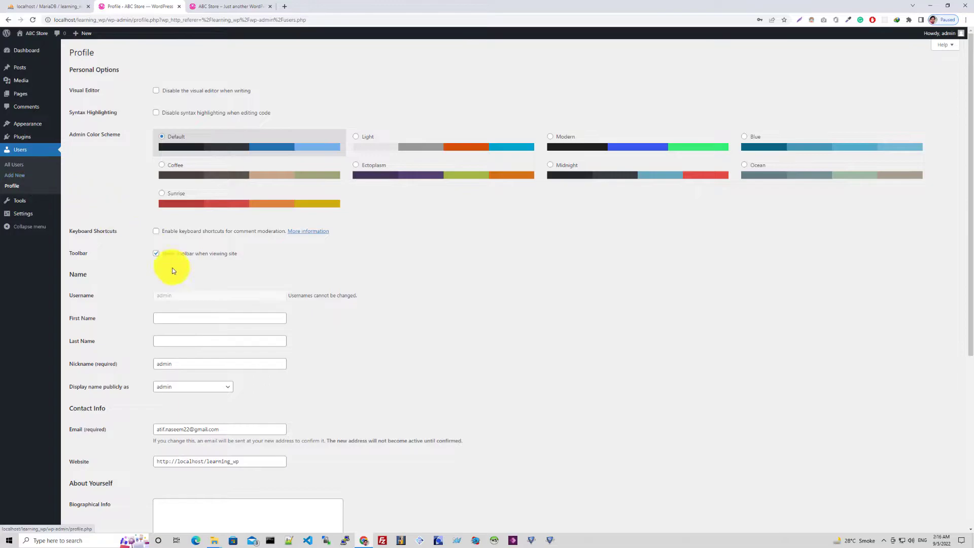
Step: Examine the admin profile's name, contact, biography, picture and password options down to the update control
click(184, 314)
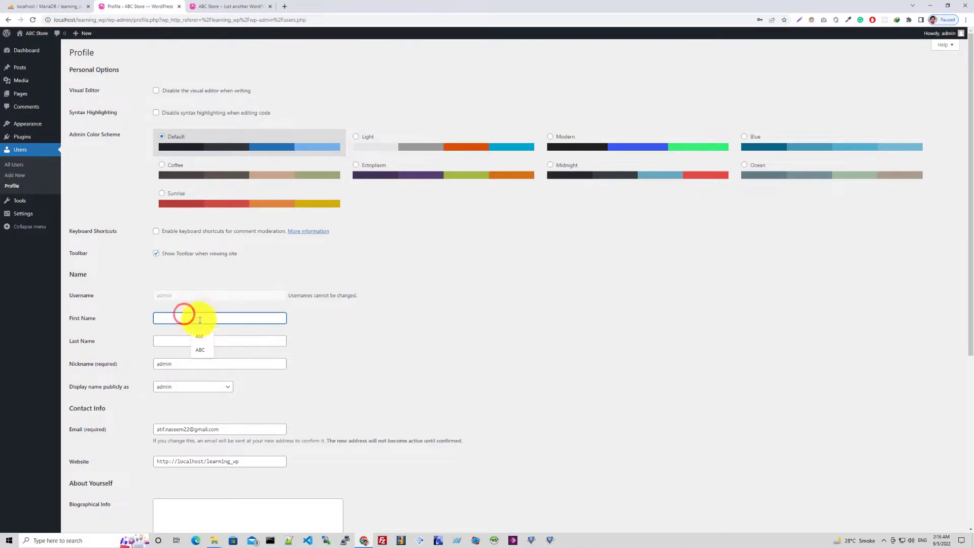
click(404, 344)
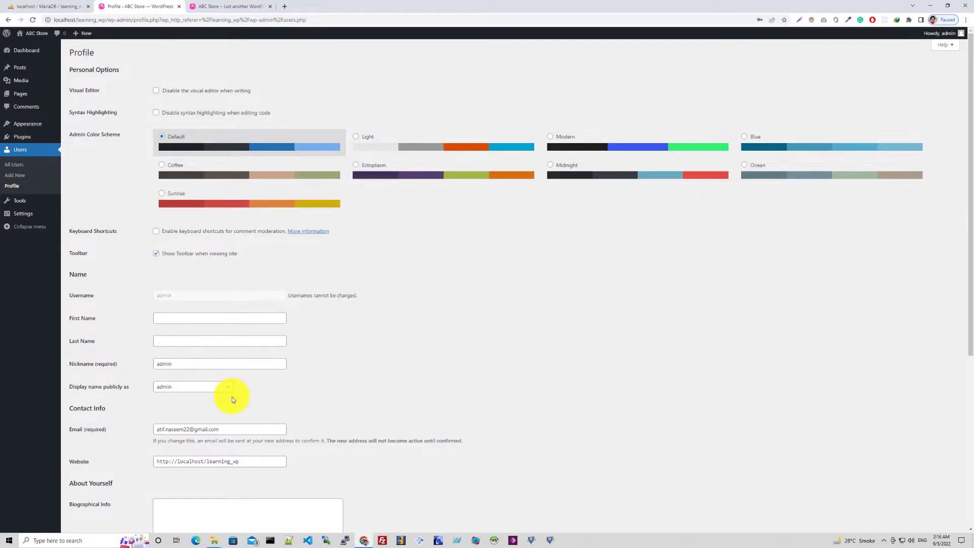
scroll(232, 396, down, 3)
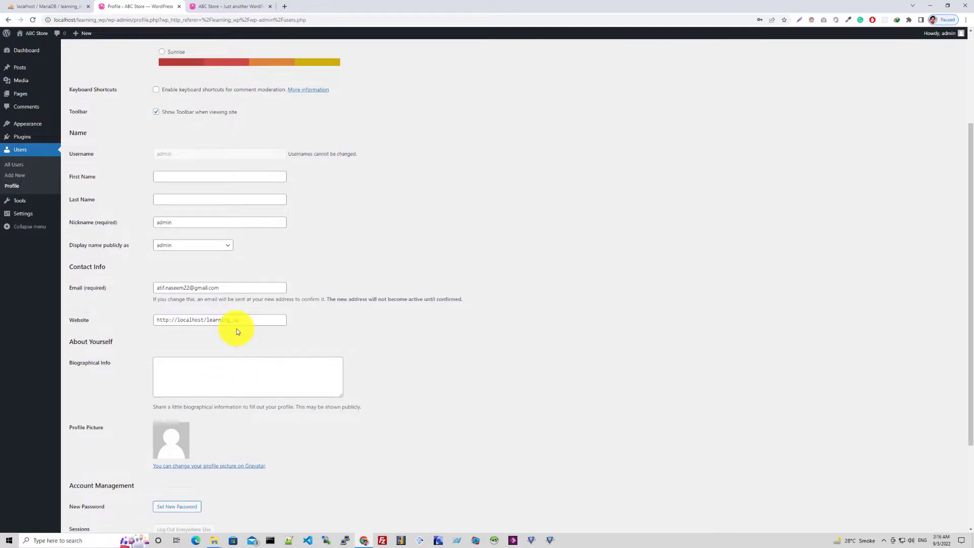
scroll(298, 402, down, 1)
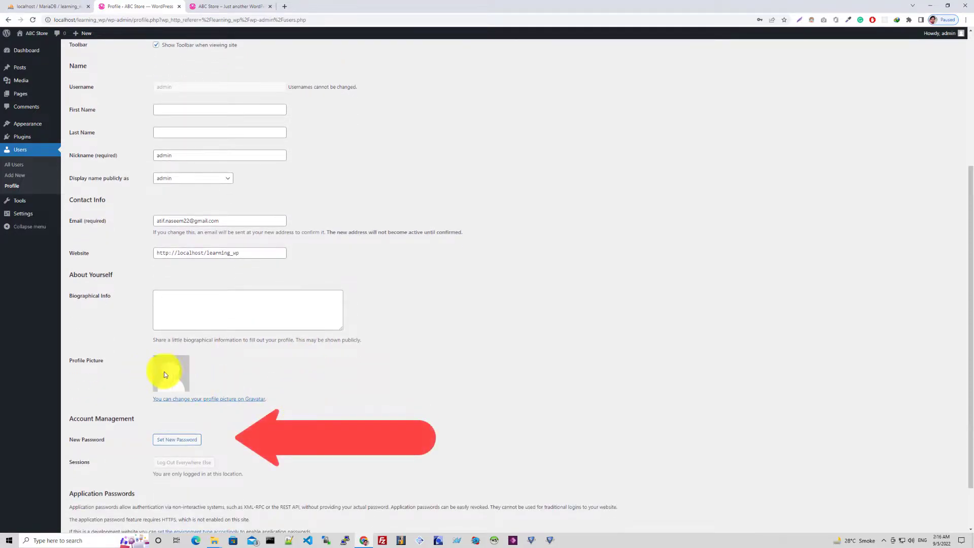
scroll(191, 444, down, 1)
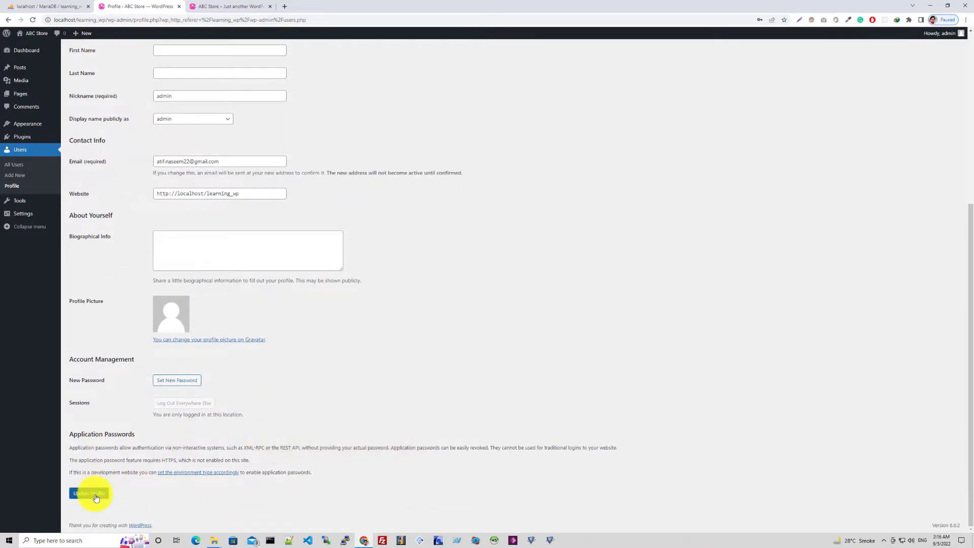
scroll(123, 380, up, 4)
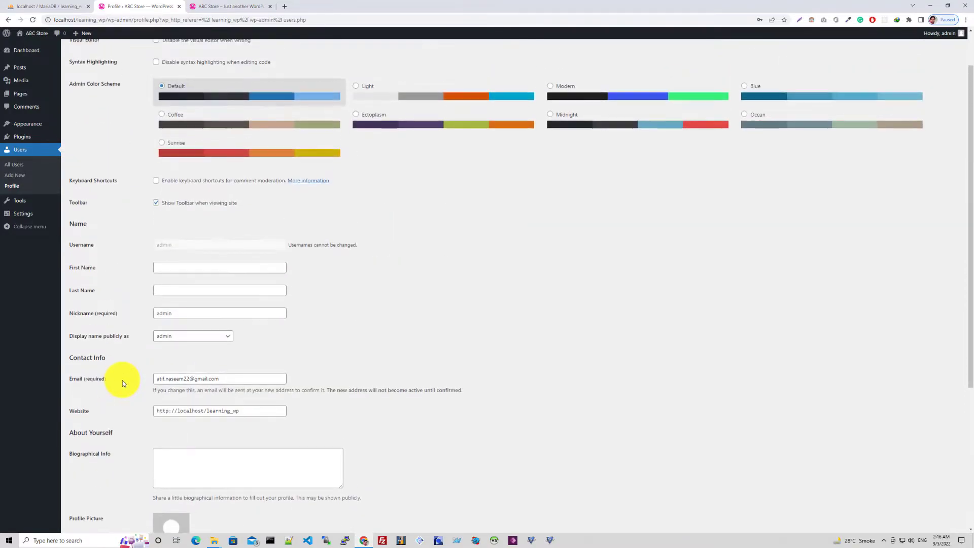
scroll(645, 193, up, 1)
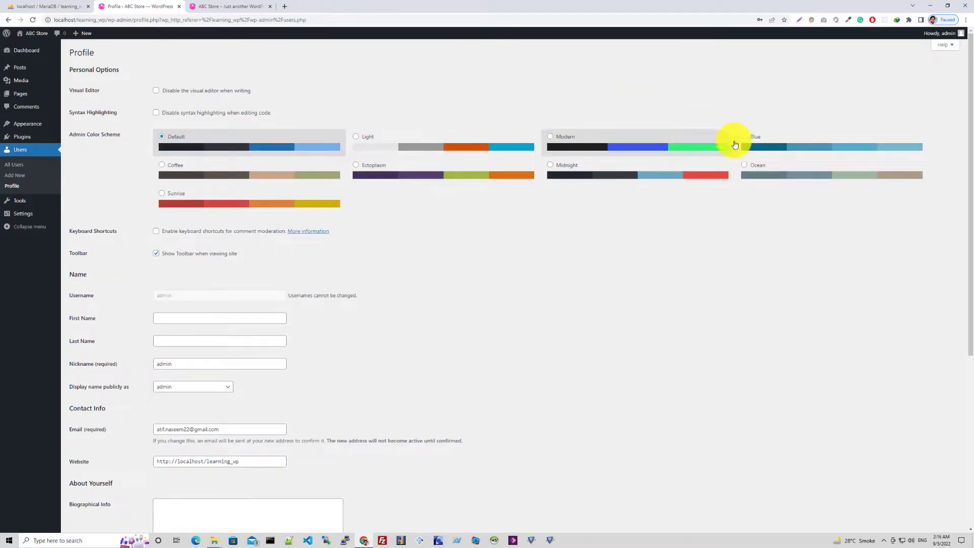
Step: Try out the Blue, Modern and Light admin color schemes on the profile
click(772, 139)
scroll(239, 364, down, 5)
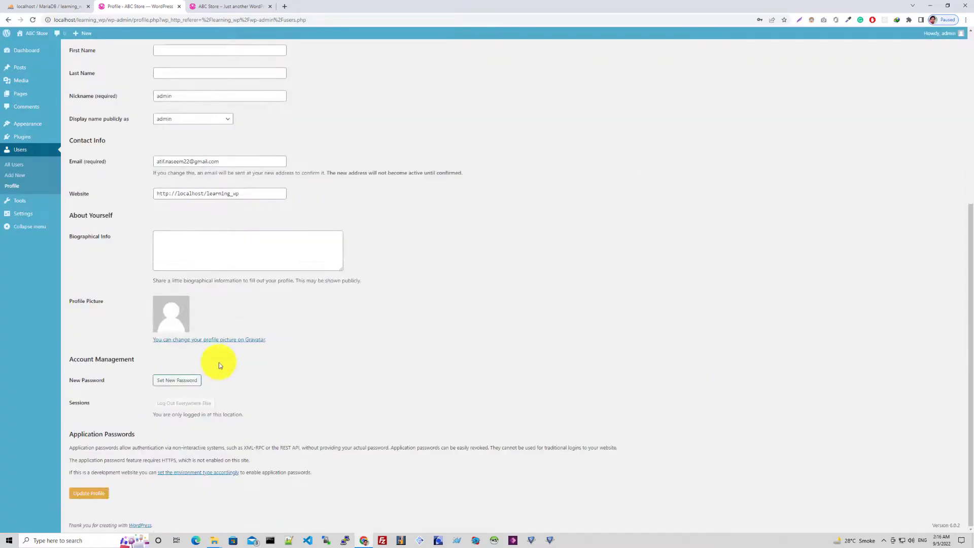
scroll(536, 188, up, 4)
click(586, 145)
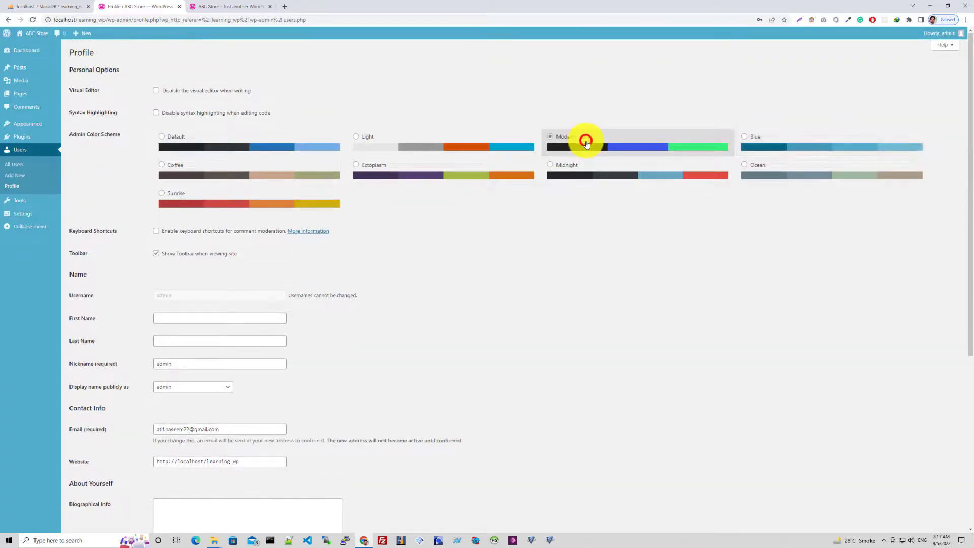
click(455, 148)
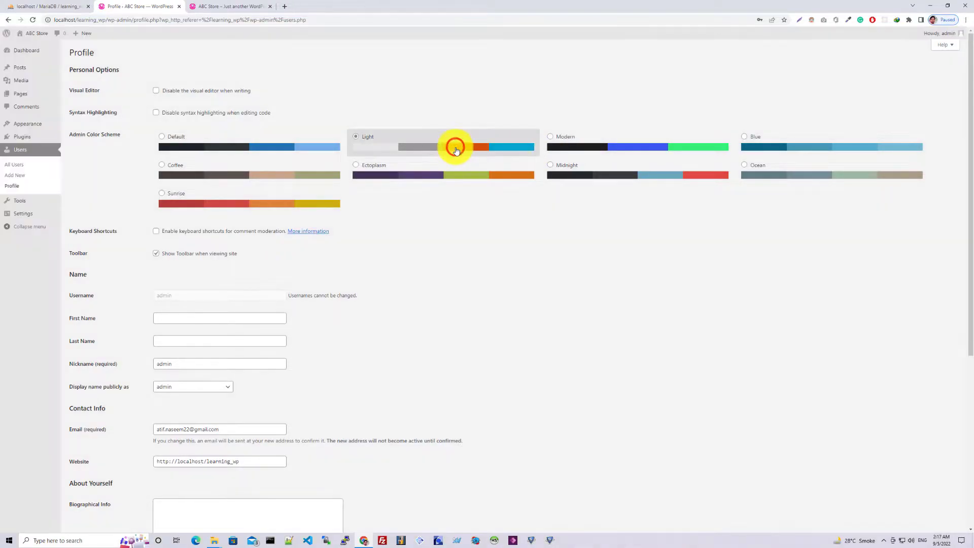
Step: Set the admin color scheme to Modern and update the profile
click(575, 146)
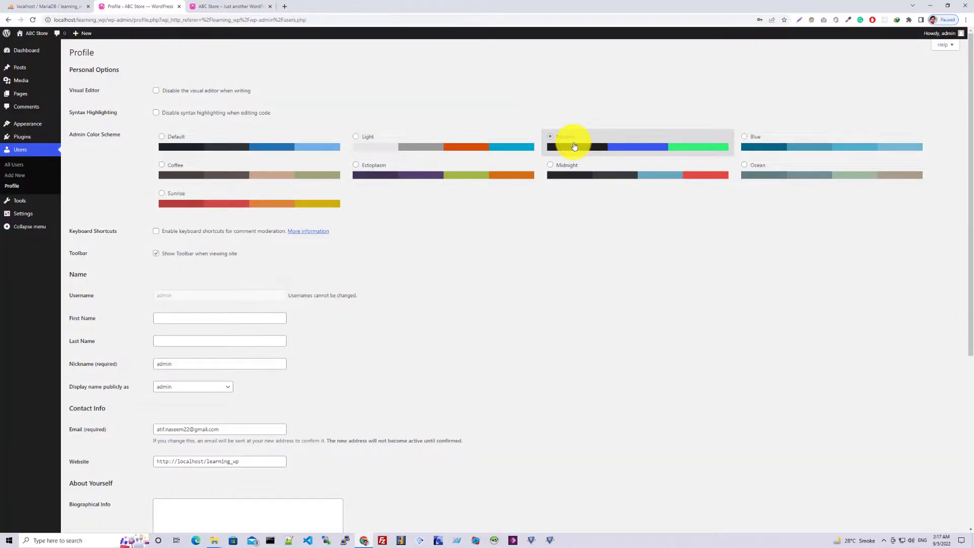
scroll(44, 238, down, 5)
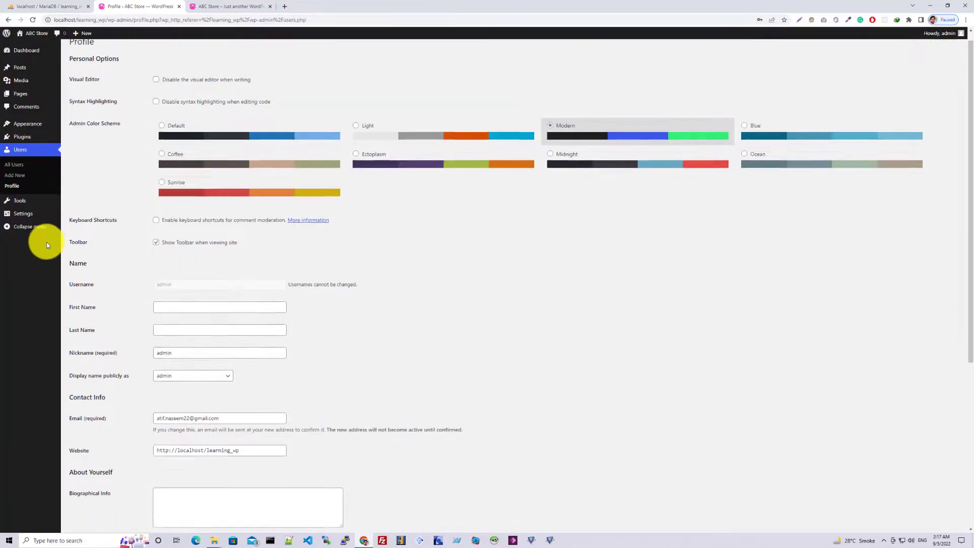
click(92, 495)
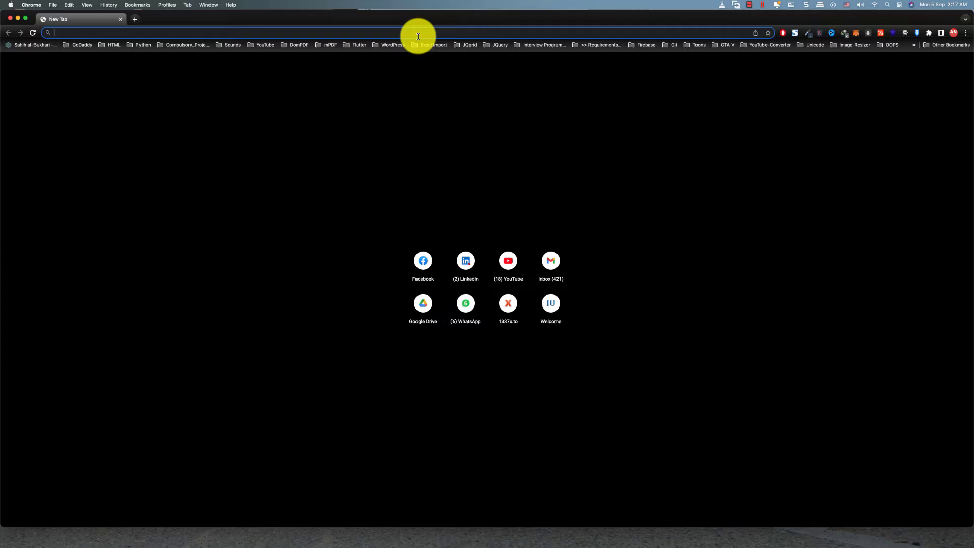
Step: Switch to Chrome, search for themeforest and open the themeforest.net website
text(th)
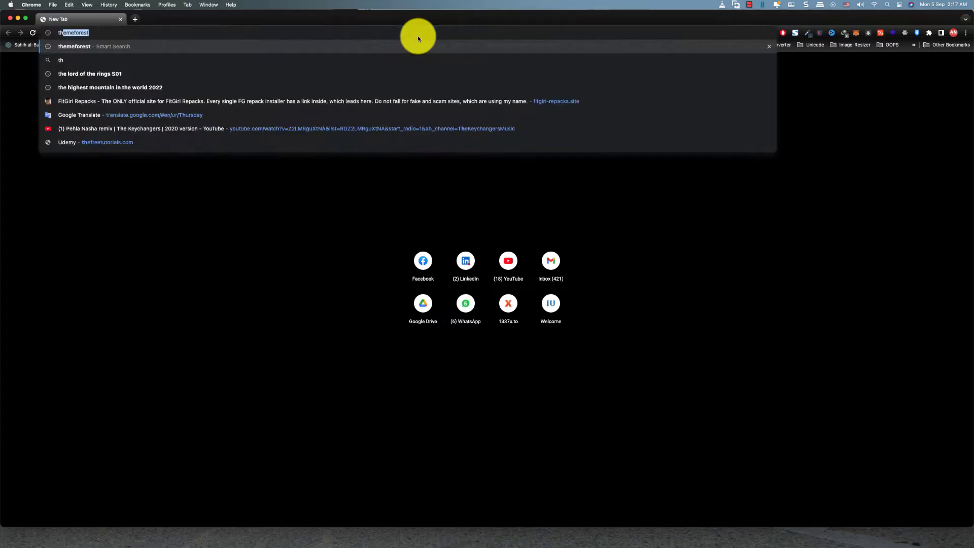
text(emeforest)
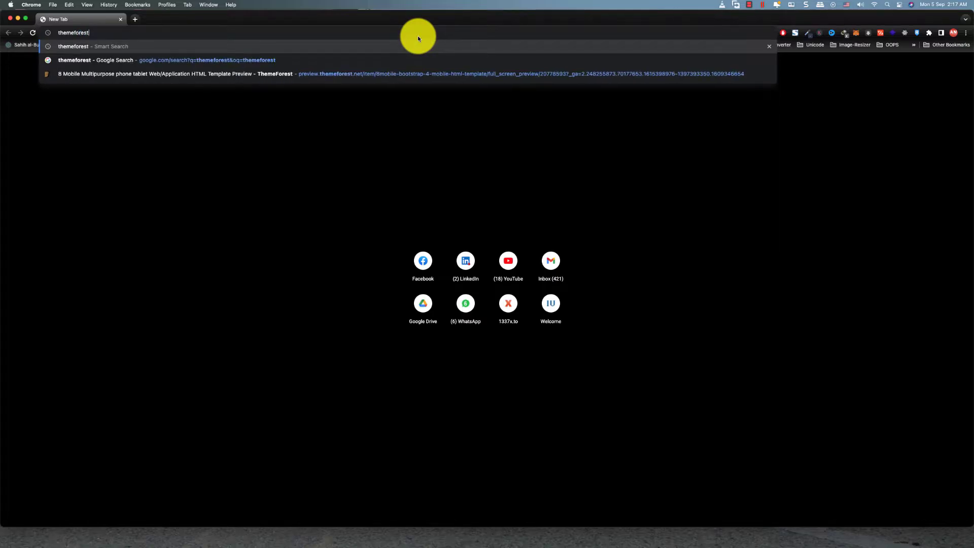
key(Return)
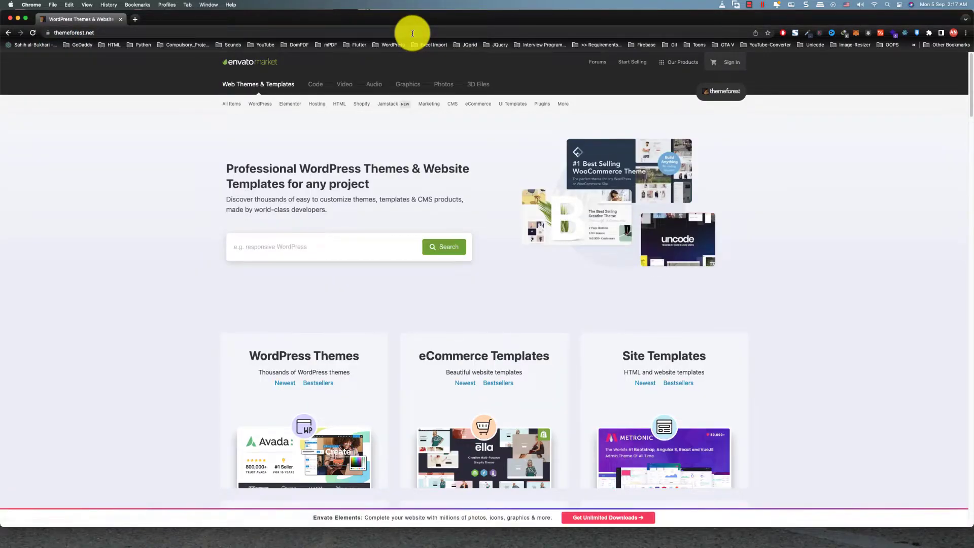
Step: Look over the ThemeForest home page's template categories and search the marketplace for "flatsome"
scroll(184, 326, down, 4)
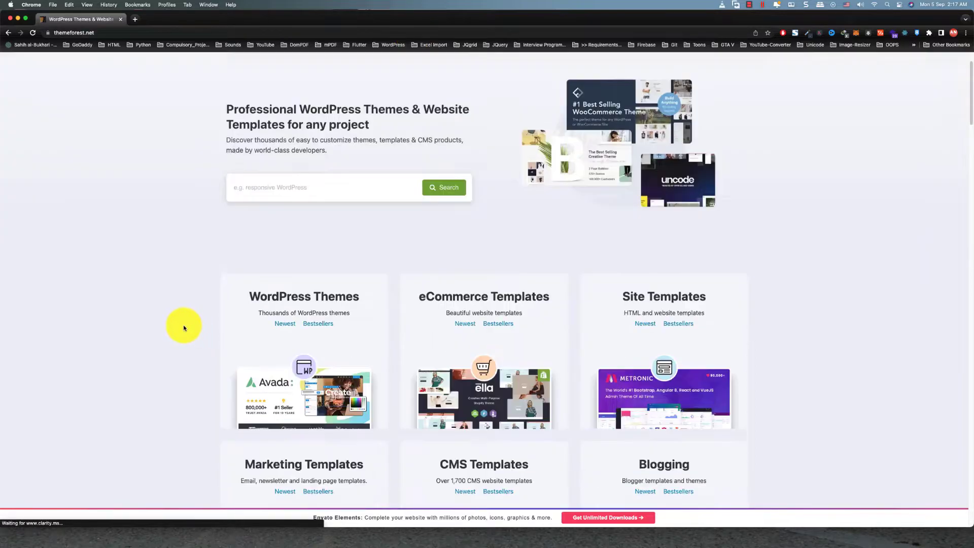
scroll(184, 326, down, 3)
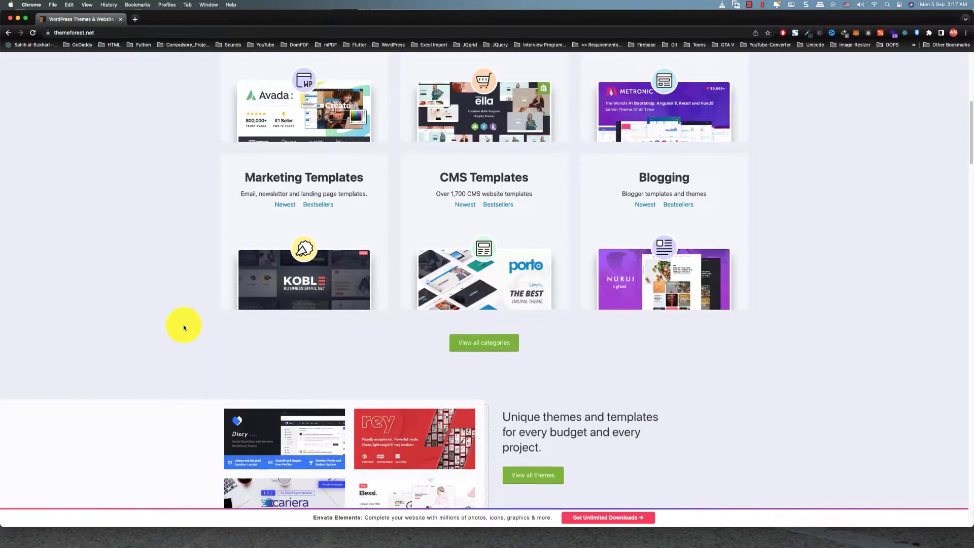
scroll(184, 326, down, 6)
scroll(184, 324, down, 5)
scroll(183, 323, up, 15)
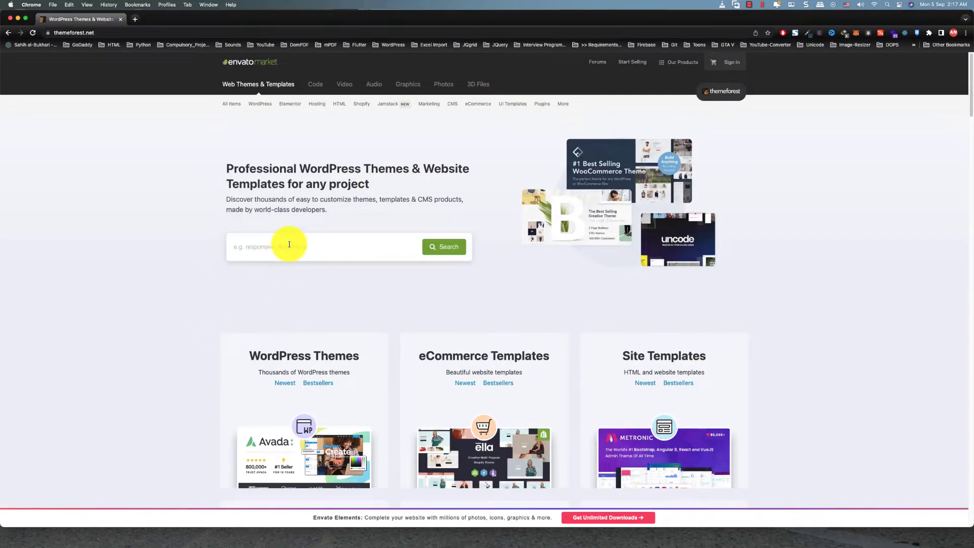
click(289, 244)
text(flatsome)
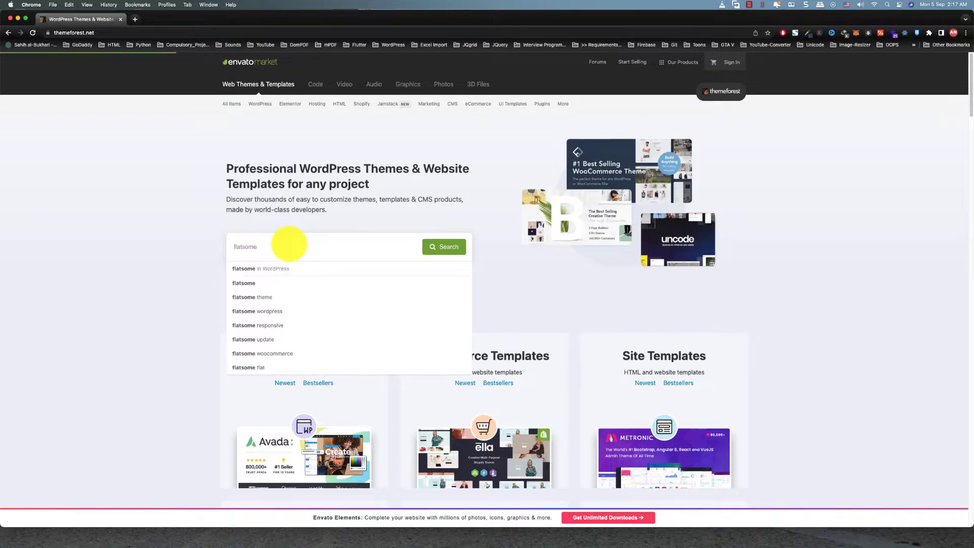
key(Return)
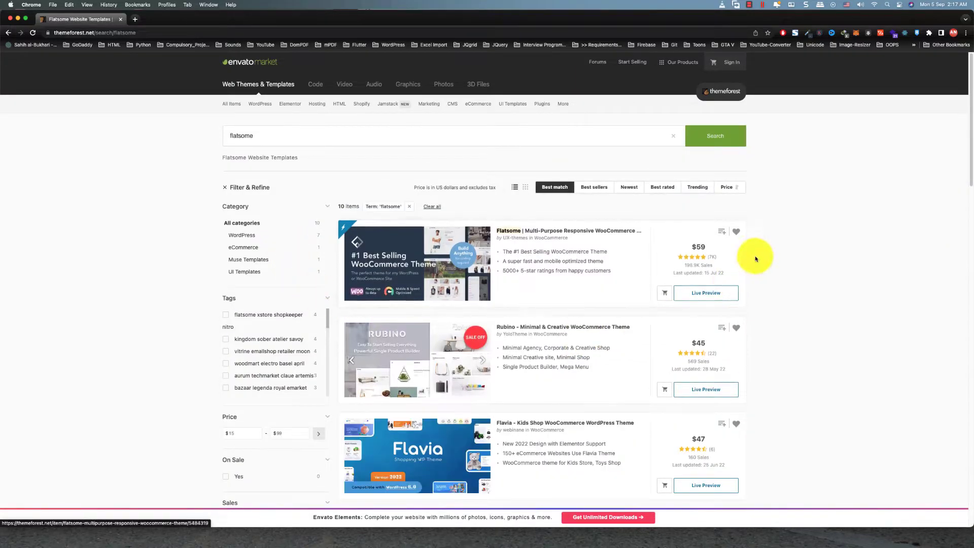
Step: Open the Flatsome multi-purpose WooCommerce theme's item page and read through its feature descriptions and user reviews
click(537, 233)
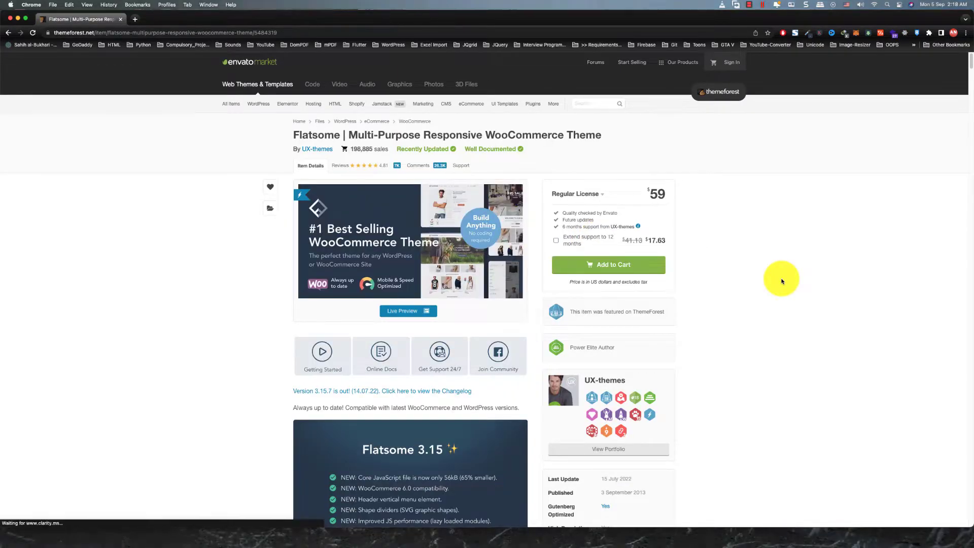
scroll(781, 280, down, 3)
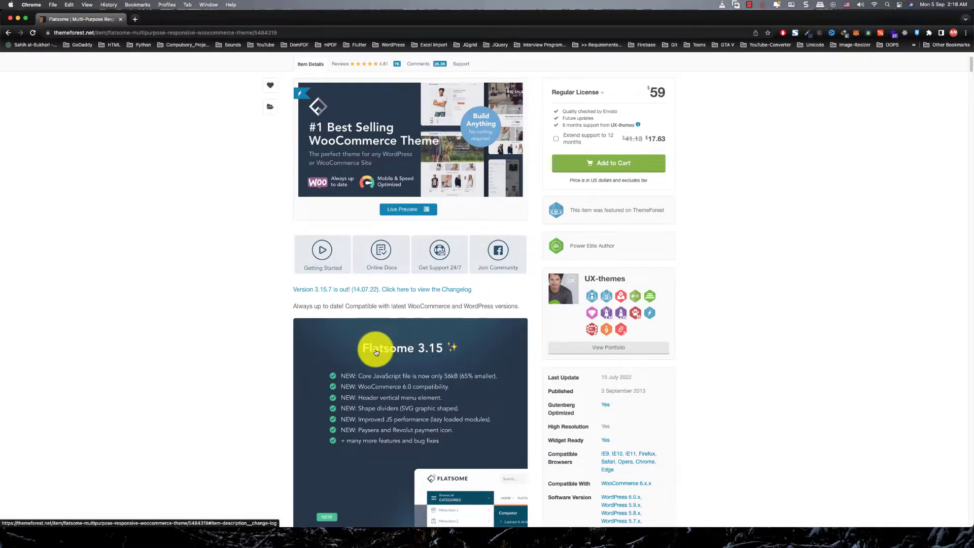
scroll(730, 372, down, 5)
scroll(737, 373, down, 13)
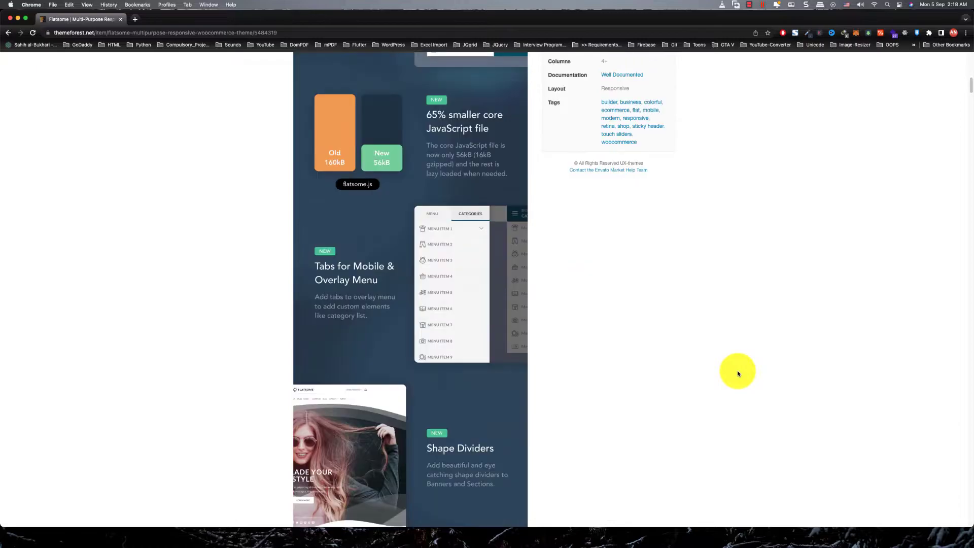
scroll(737, 373, down, 5)
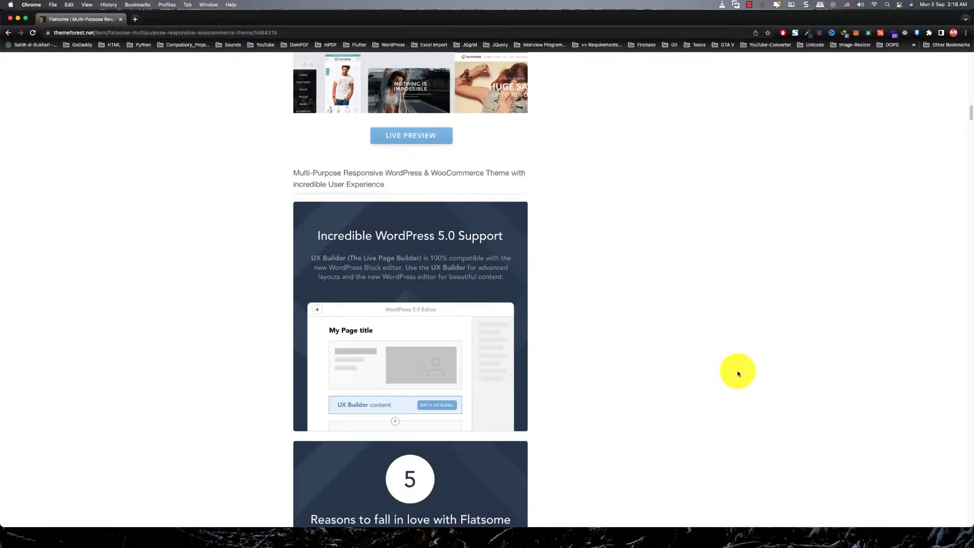
scroll(738, 374, down, 14)
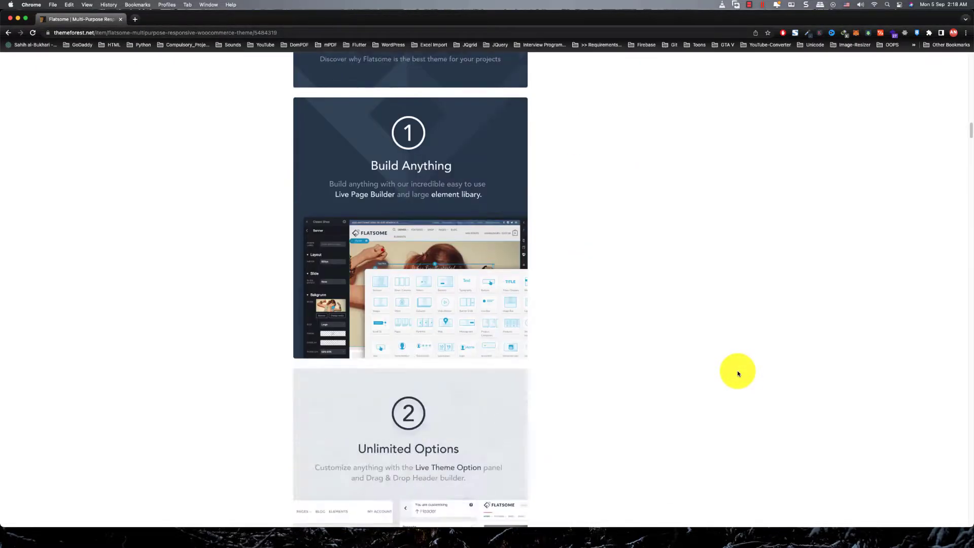
scroll(737, 373, down, 6)
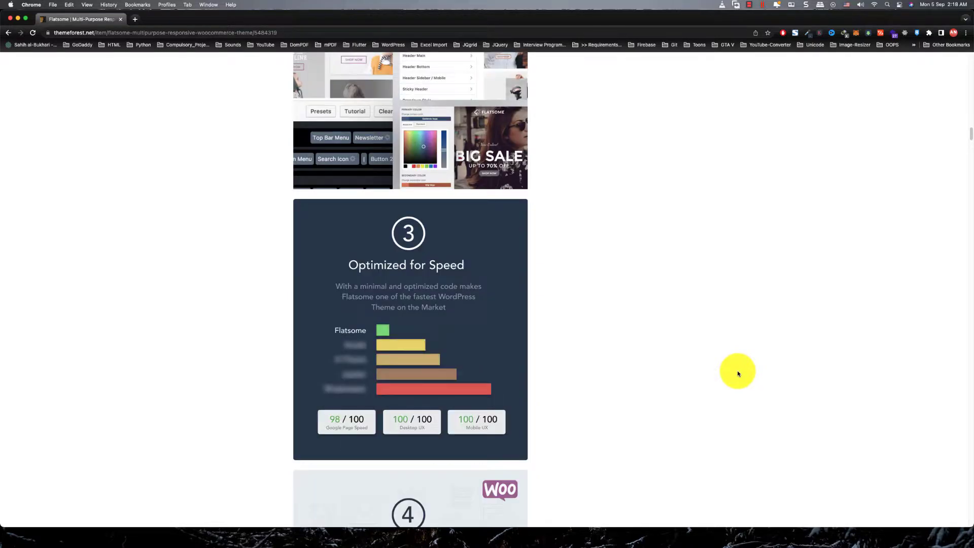
scroll(737, 374, down, 10)
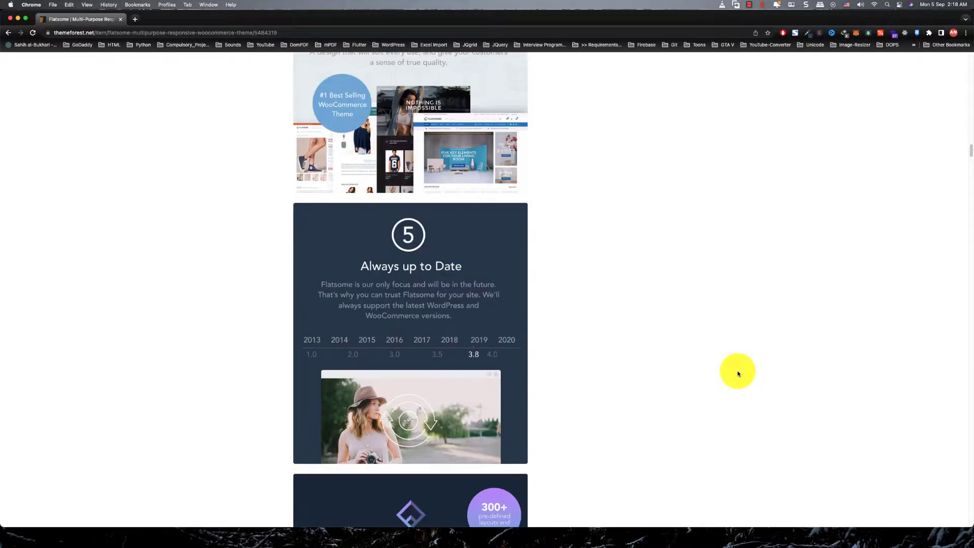
scroll(738, 374, down, 13)
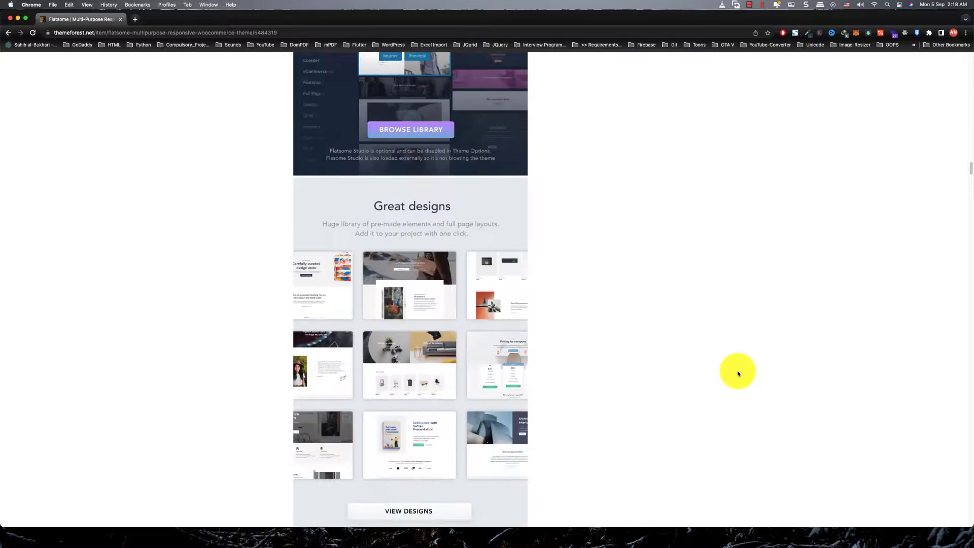
scroll(737, 373, down, 6)
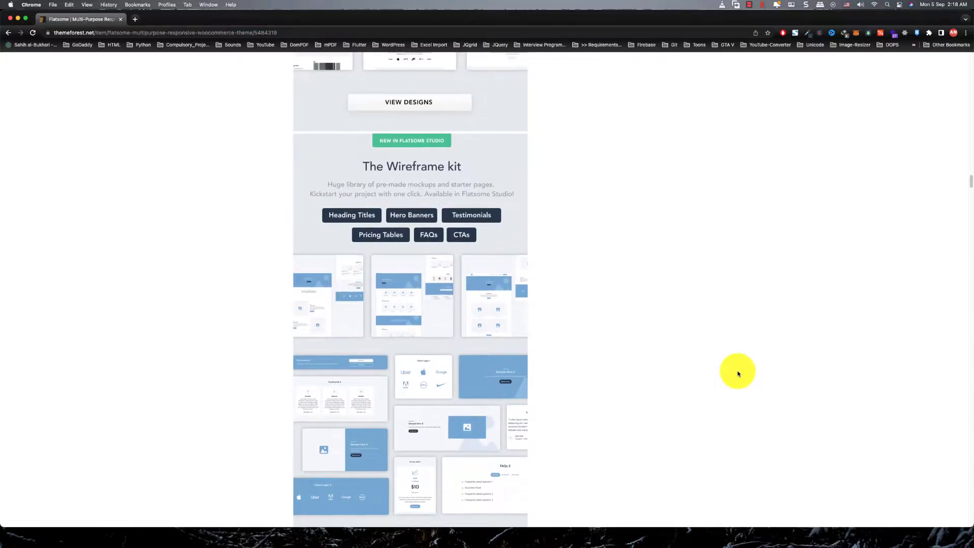
scroll(737, 374, down, 20)
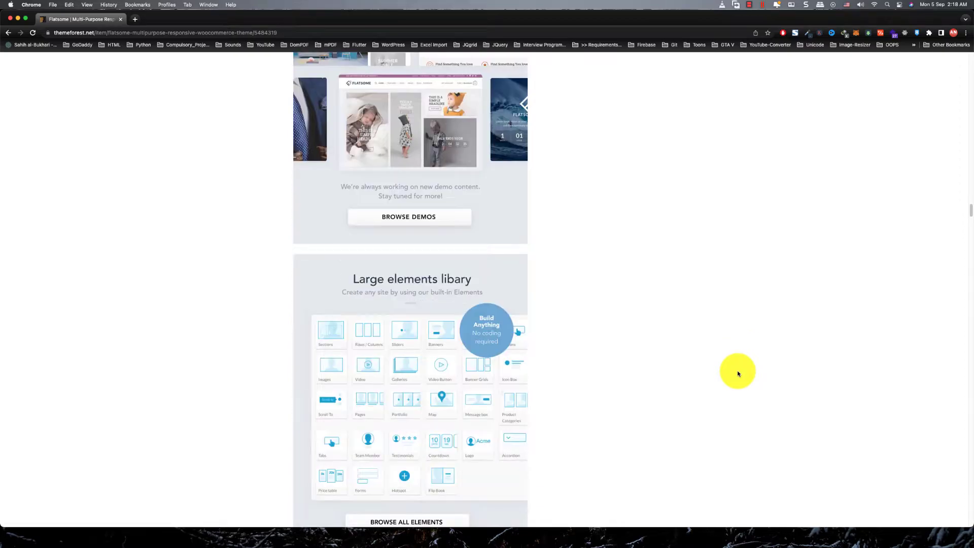
scroll(738, 374, down, 20)
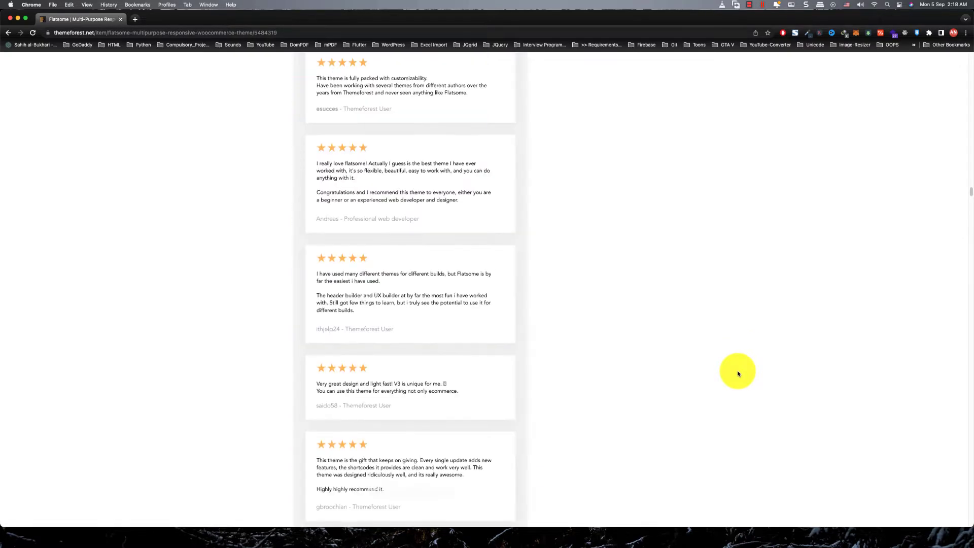
Step: Check the Flatsome theme's regular license price and its sales figure on the item page
scroll(738, 373, up, 20)
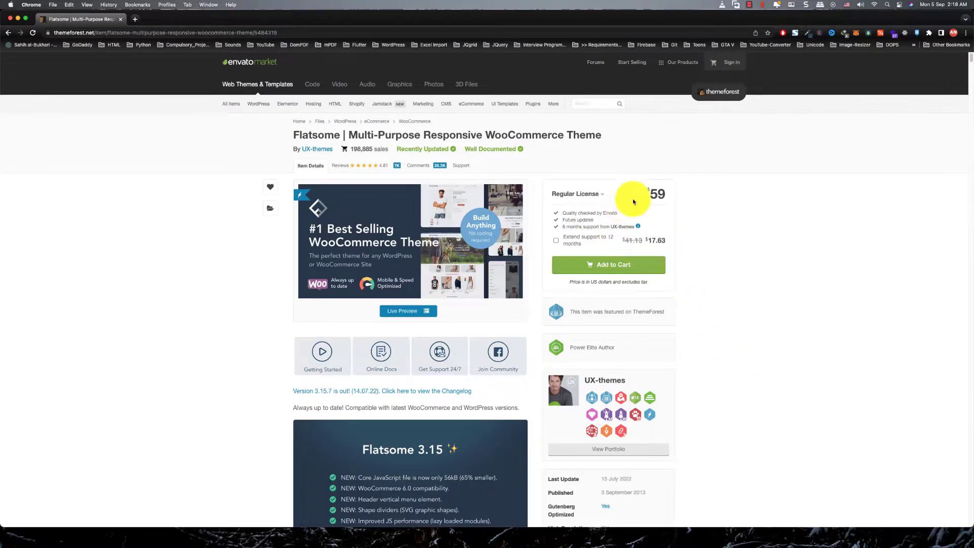
drag(666, 196, 652, 194)
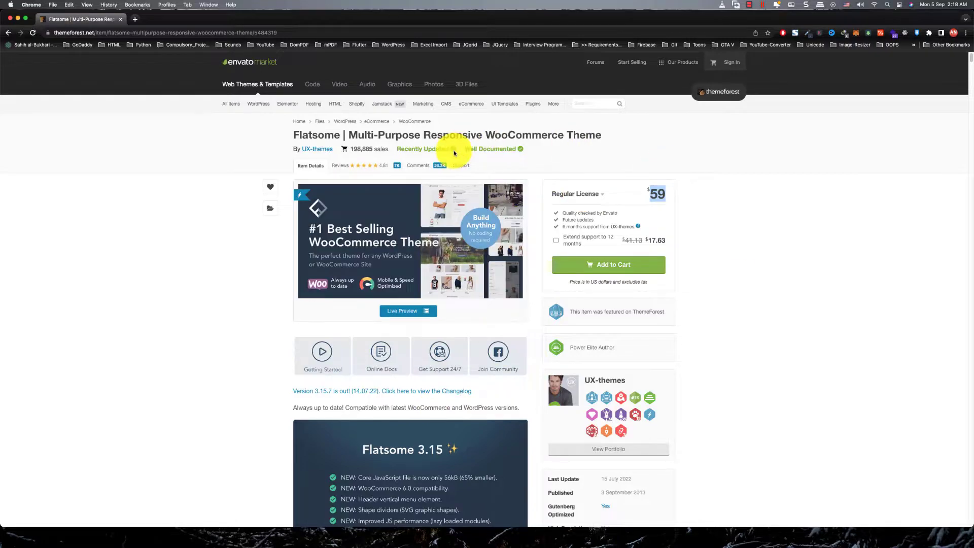
drag(389, 149, 355, 149)
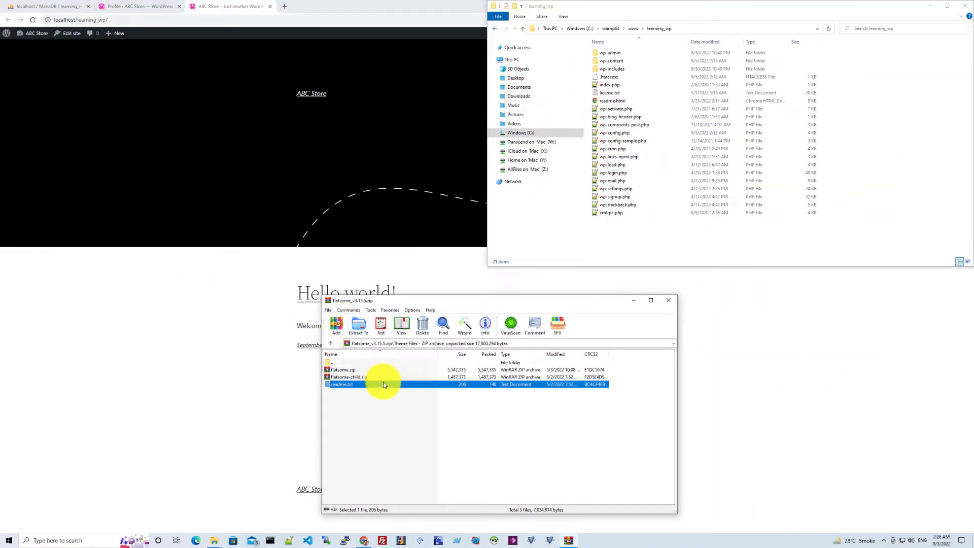
Step: In WinRAR, open flatsome.zip and flatsome-child.zip from the Theme Files of flatsome_v3.15.5.zip and arrange their windows separately
double_click(346, 372)
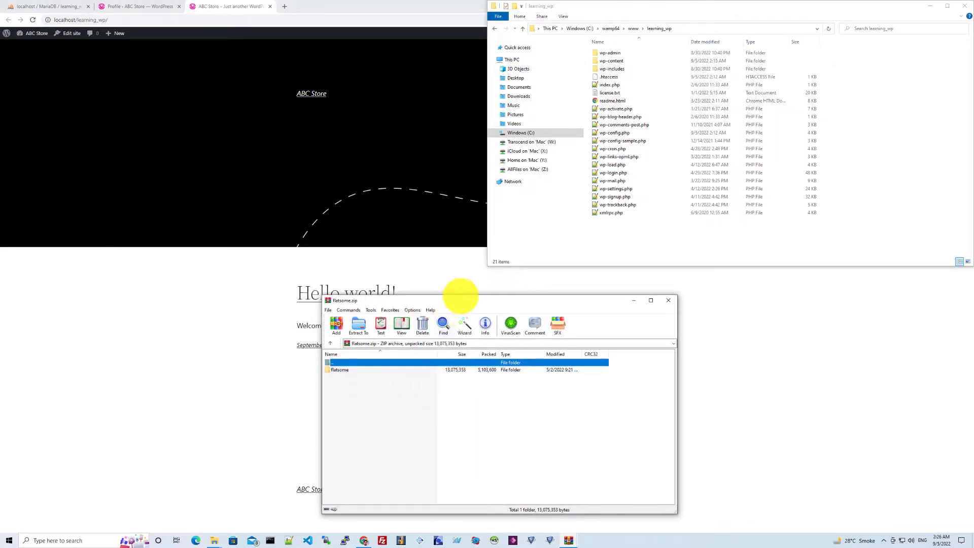
drag(459, 303, 175, 57)
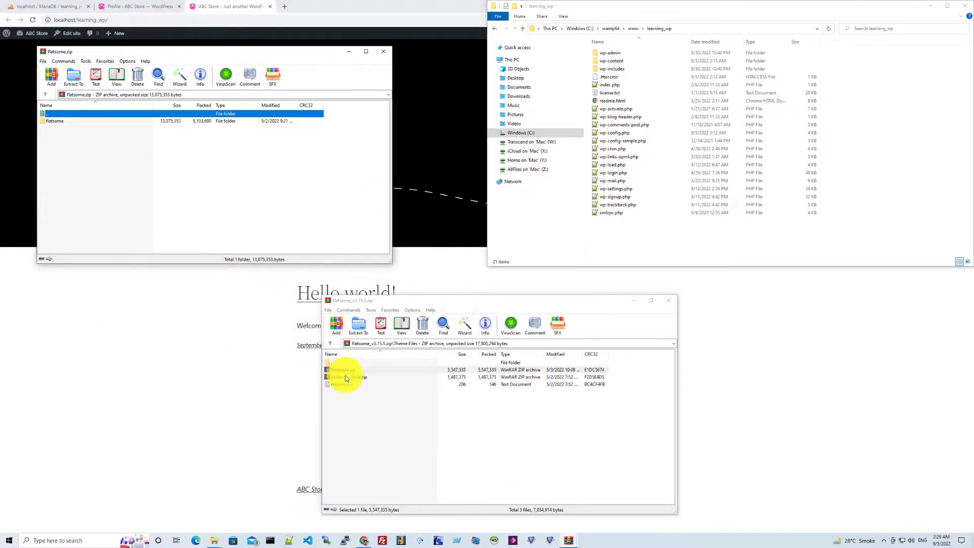
click(359, 376)
double_click(358, 376)
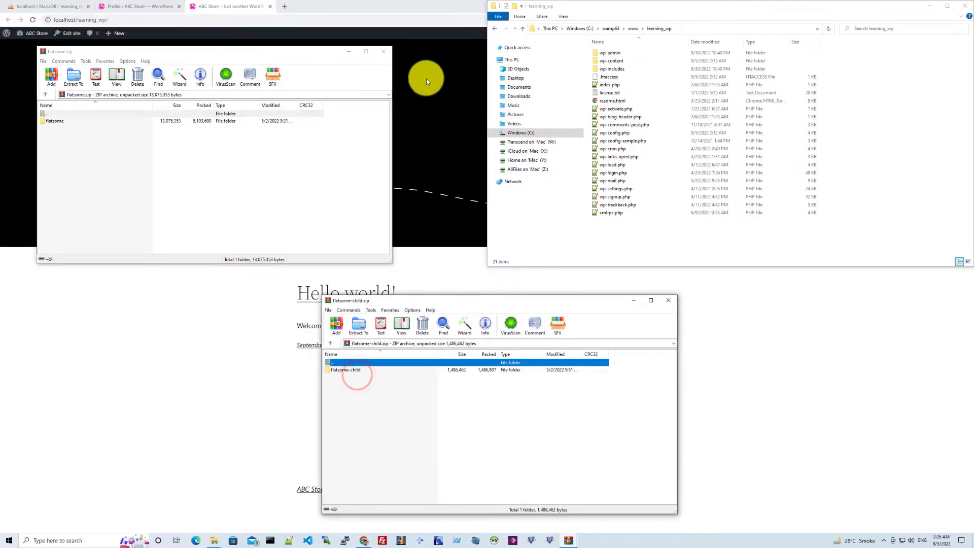
drag(475, 305, 220, 303)
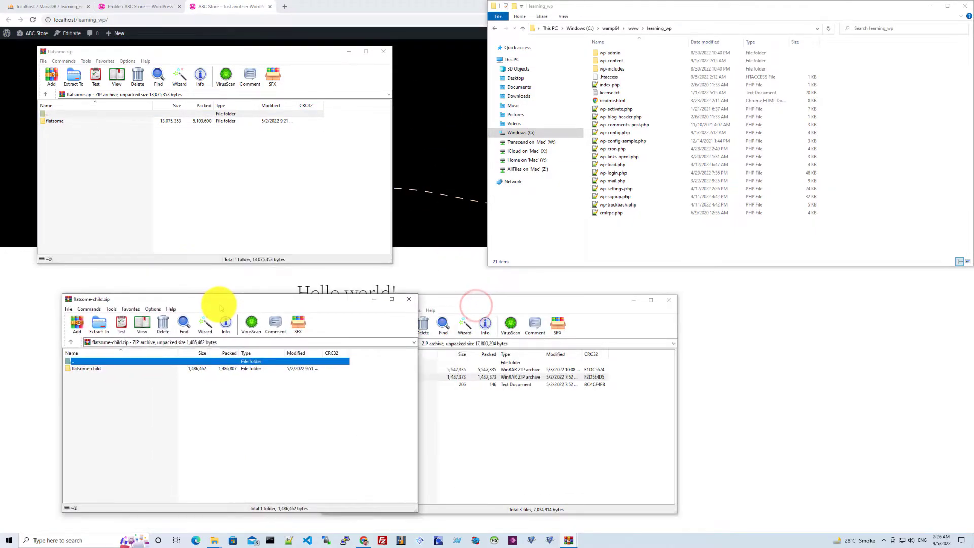
Step: Extract the flatsome and flatsome-child folders into the learning_wp site's wp-content\themes folder
double_click(614, 62)
click(612, 61)
double_click(613, 61)
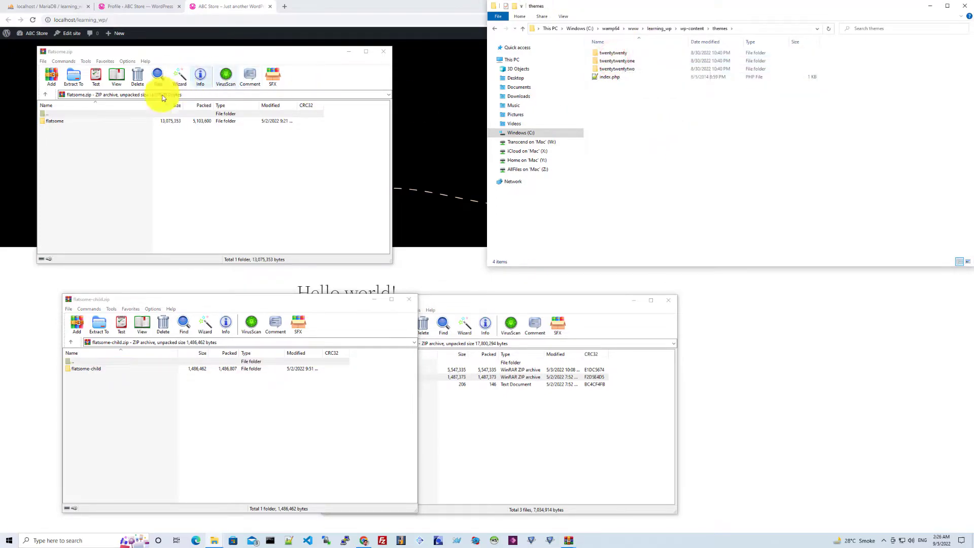
drag(68, 126, 713, 192)
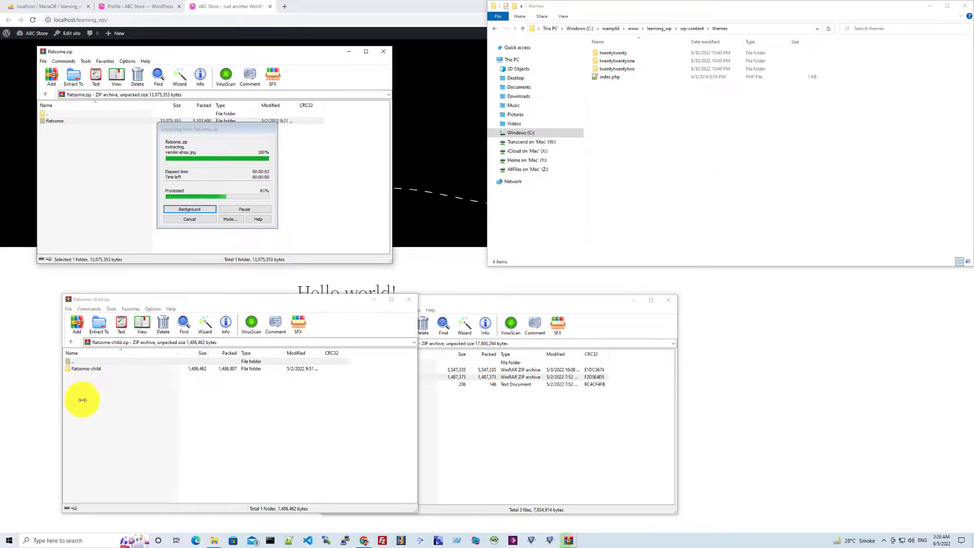
click(93, 373)
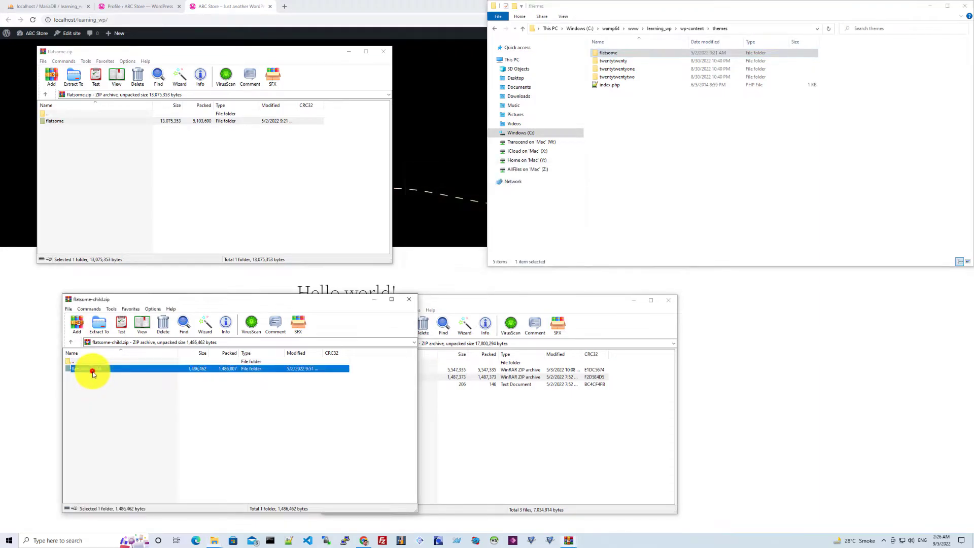
drag(82, 369, 817, 224)
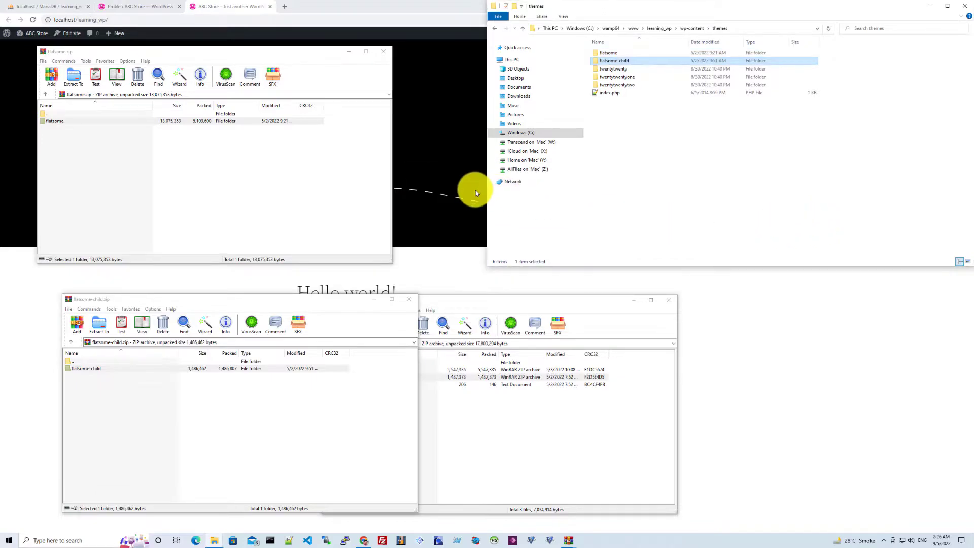
Step: Switch to Chrome, open the installed themes in the WordPress admin and activate the Flatsome parent theme
click(449, 183)
click(156, 7)
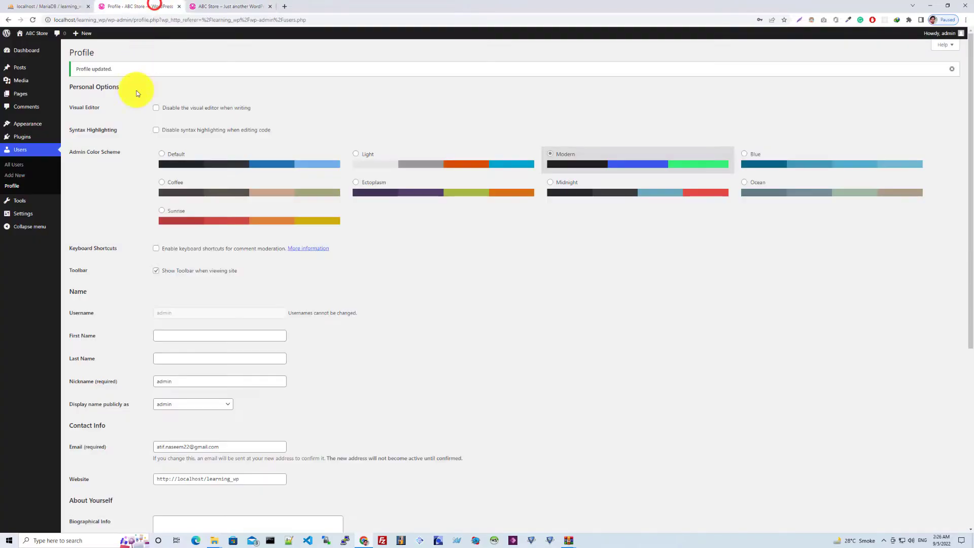
click(35, 126)
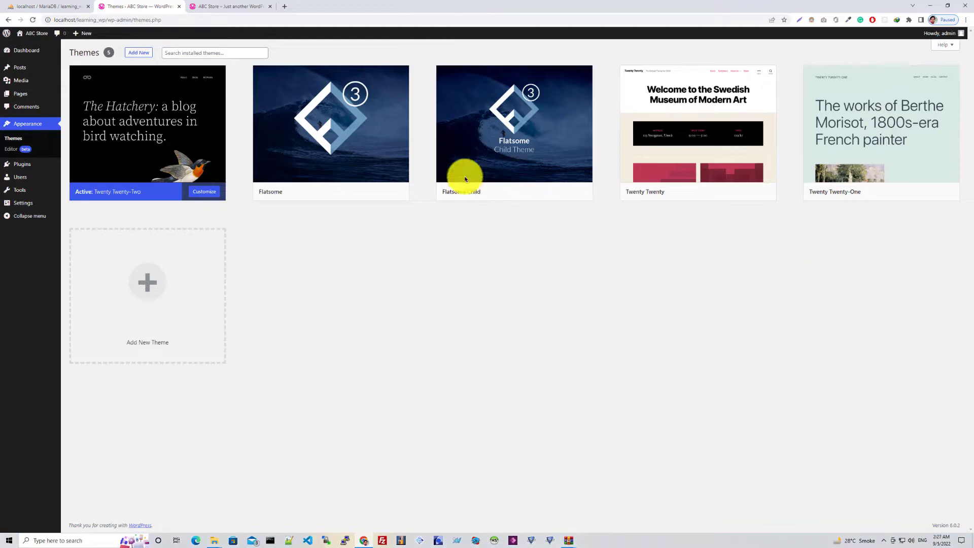
click(355, 155)
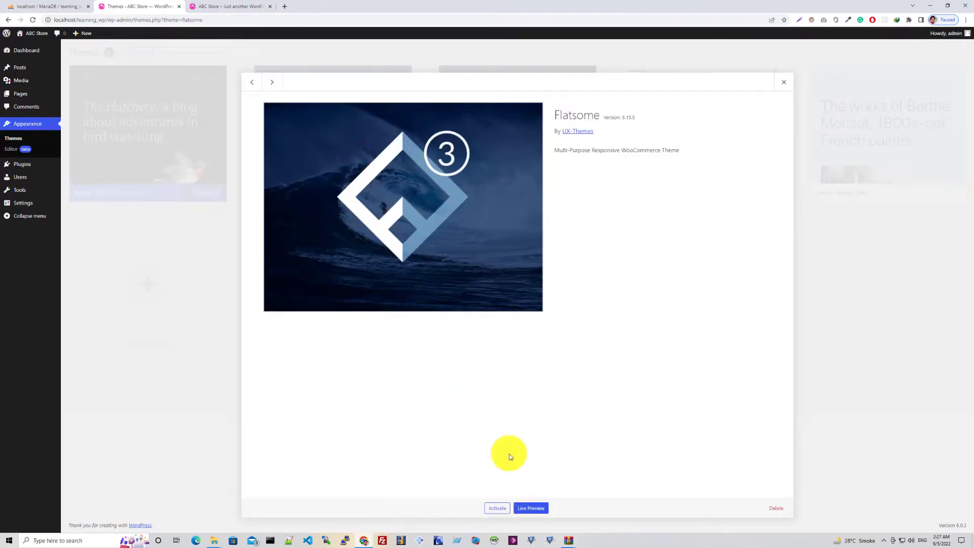
click(495, 509)
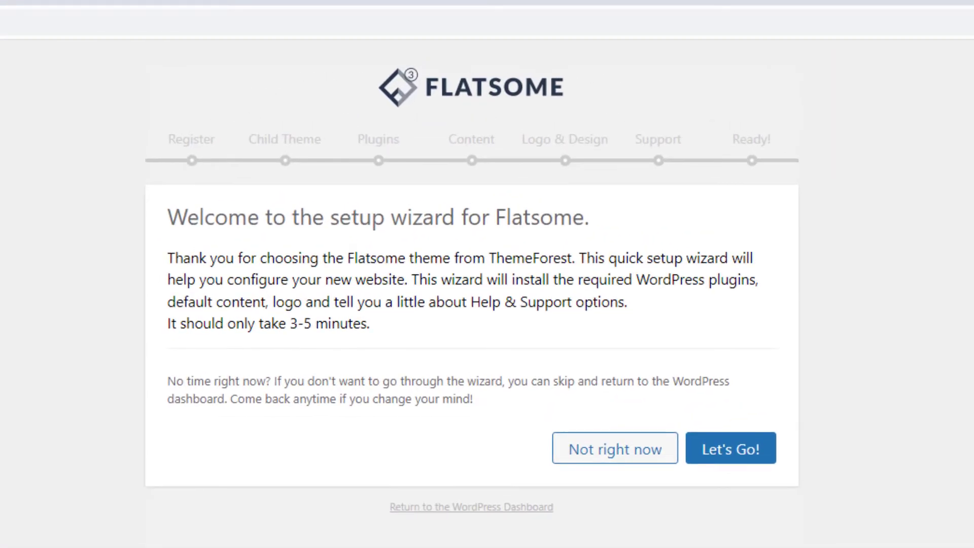
Step: Start the Flatsome setup wizard, proceed through theme registration, and create and use the child theme titled Flatsome Child
click(754, 457)
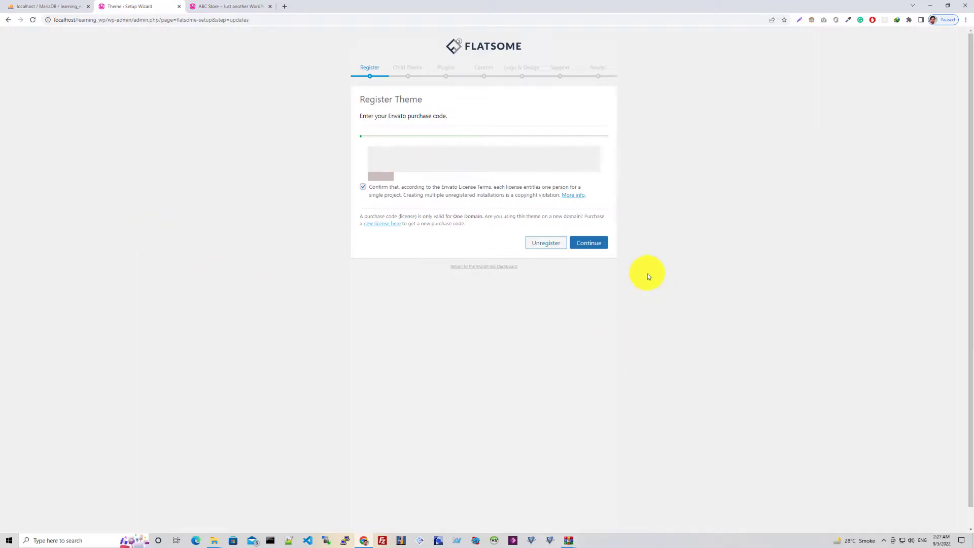
click(591, 246)
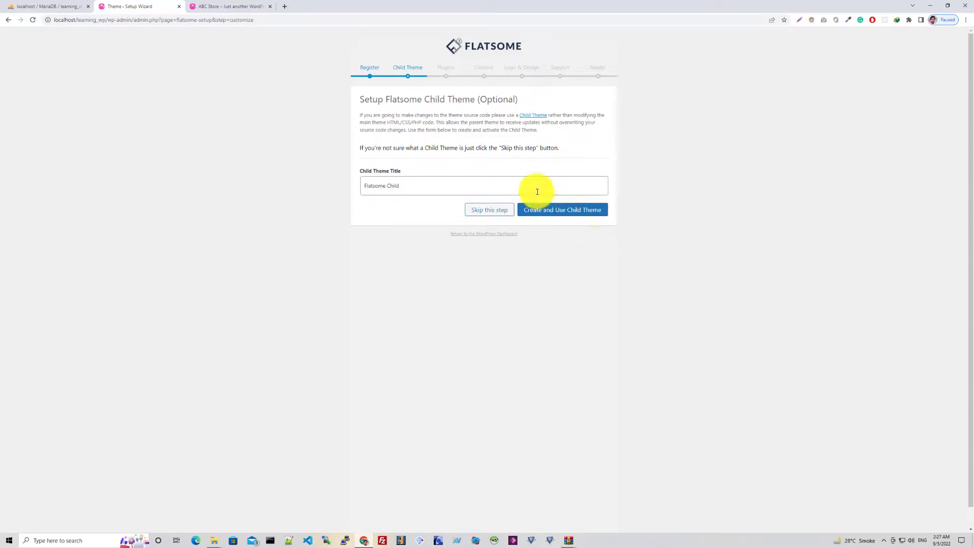
click(581, 216)
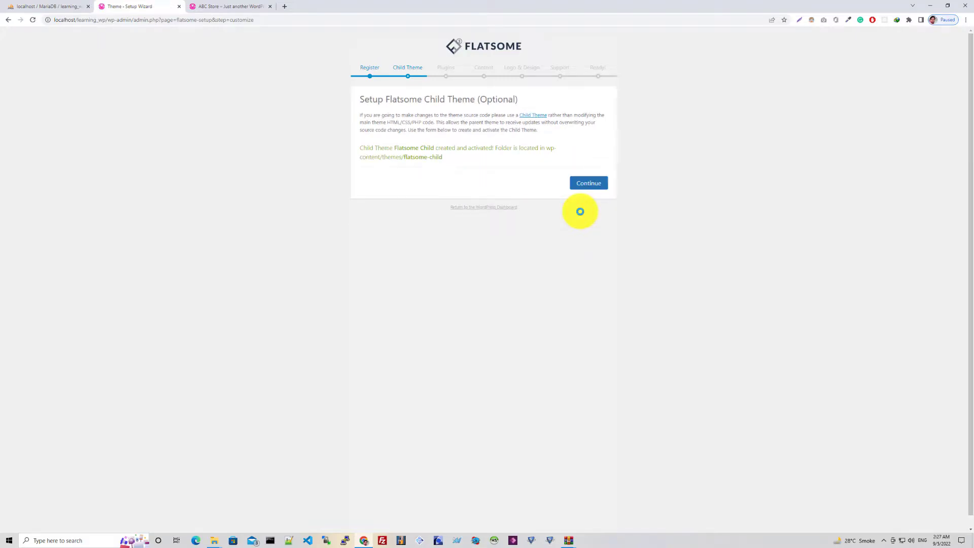
click(594, 186)
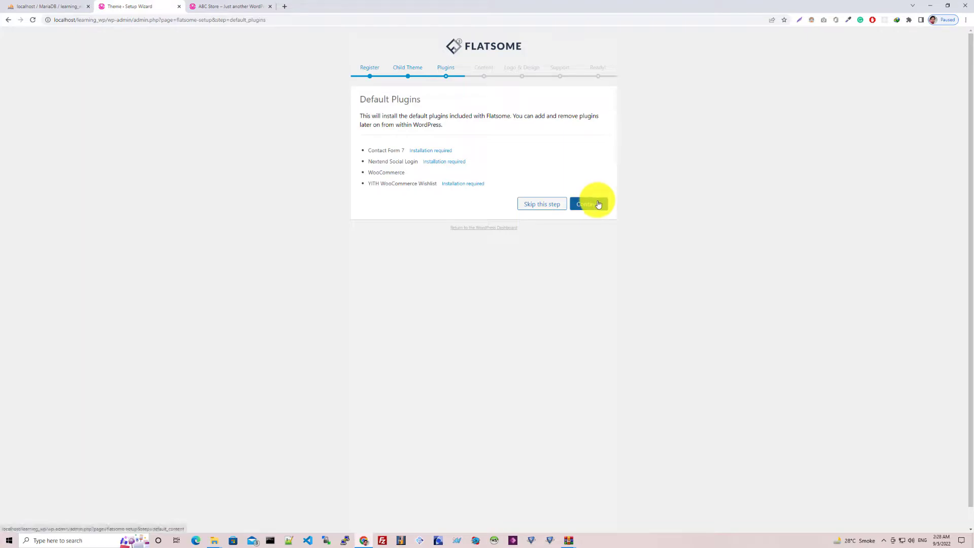
Step: Install the default plugins included with Flatsome and skip the demo content installation
click(598, 203)
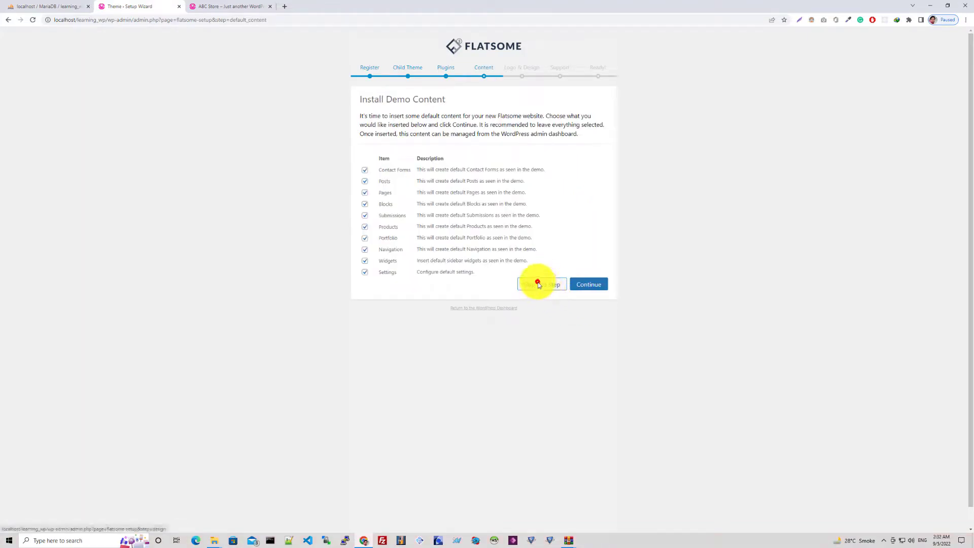
click(537, 283)
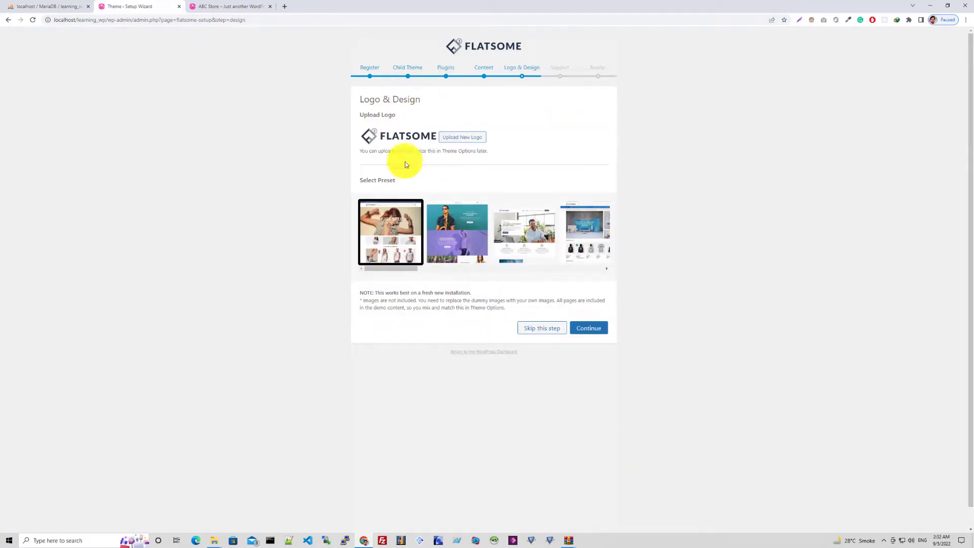
Step: Finish the wizard with the default Flatsome logo and first design preset, agreeing to the support terms, and view the new website
click(588, 327)
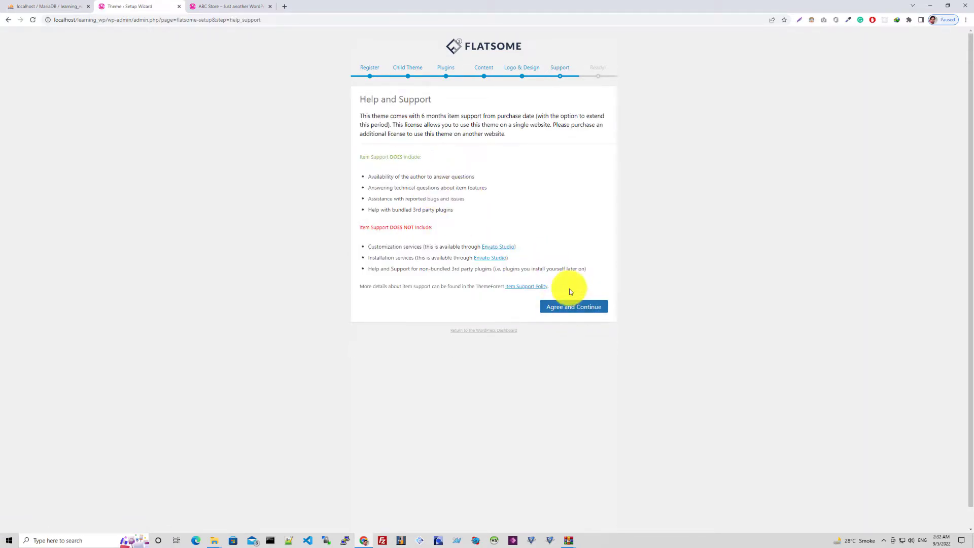
click(591, 306)
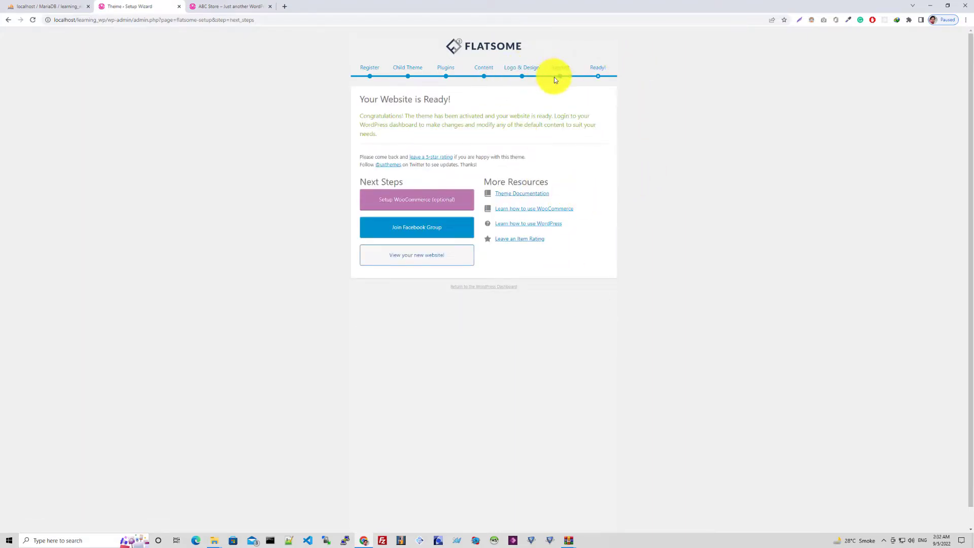
click(392, 262)
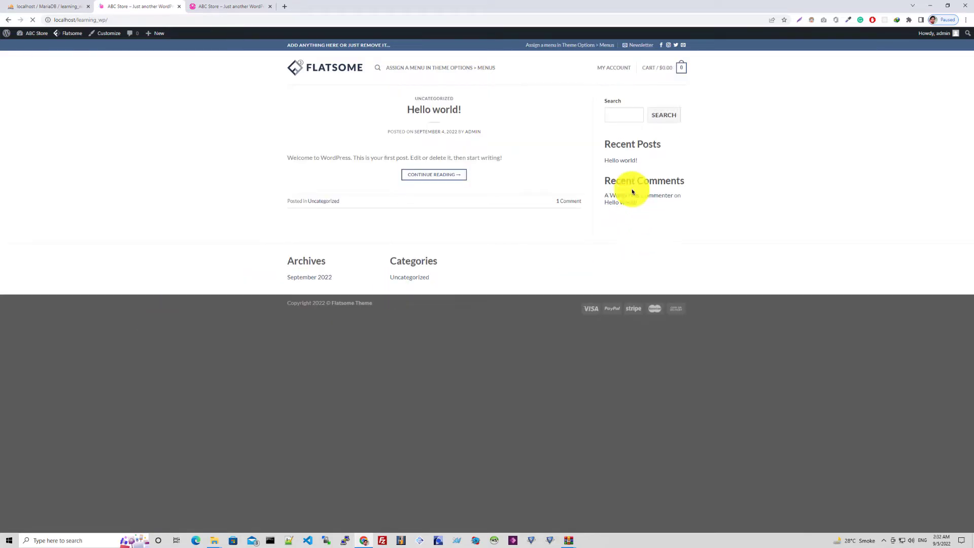
Step: Switch to the other ABC Store browser tab and load the WordPress admin at localhost/learning_wp/wp-admin
click(236, 7)
click(157, 19)
click(166, 21)
text(wp)
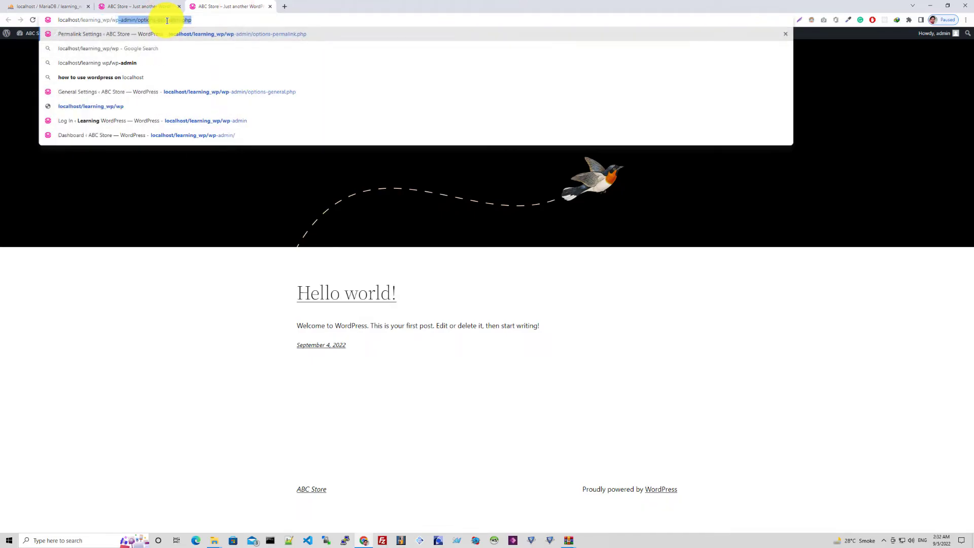
text(-admin/)
key(Return)
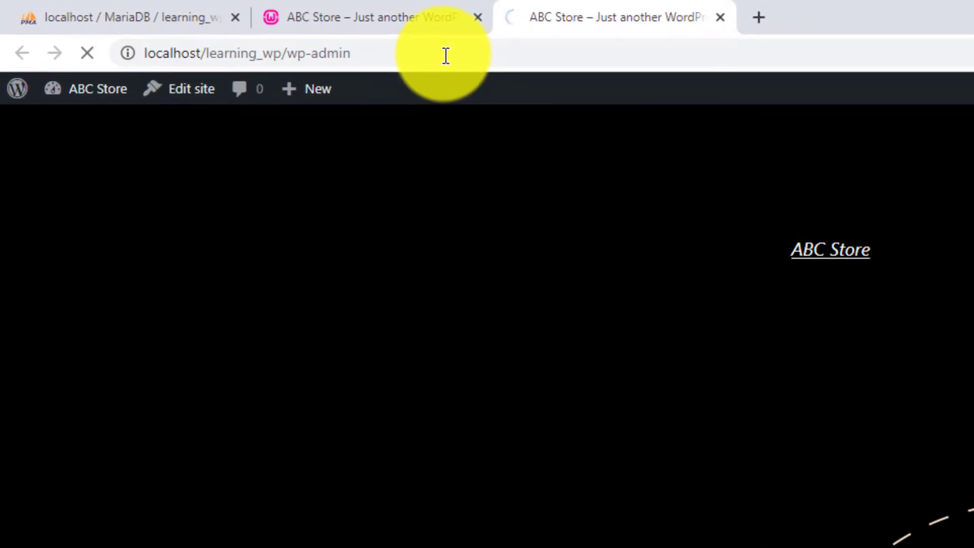
Step: Move the admin tab ahead of the storefront tab, view the storefront briefly and return to the admin dashboard
click(489, 26)
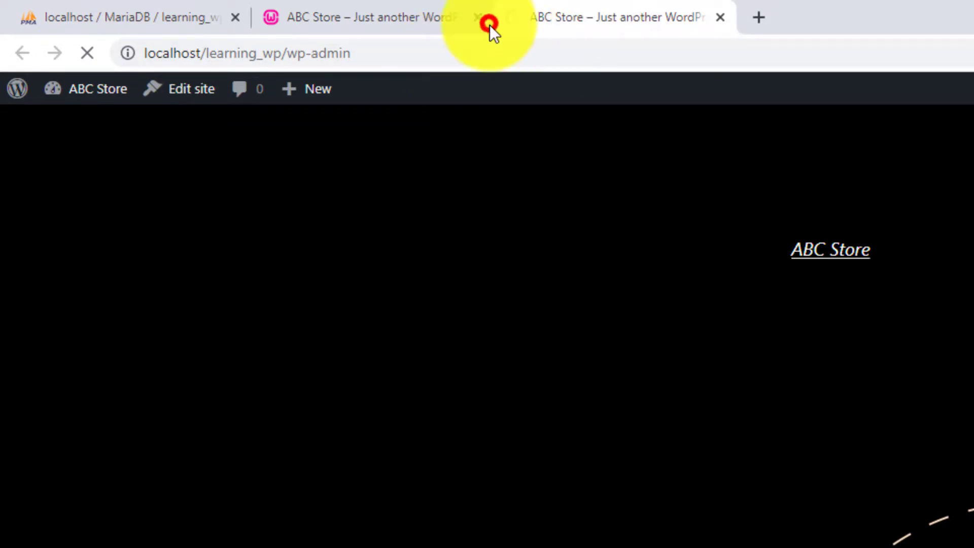
drag(513, 21, 358, 21)
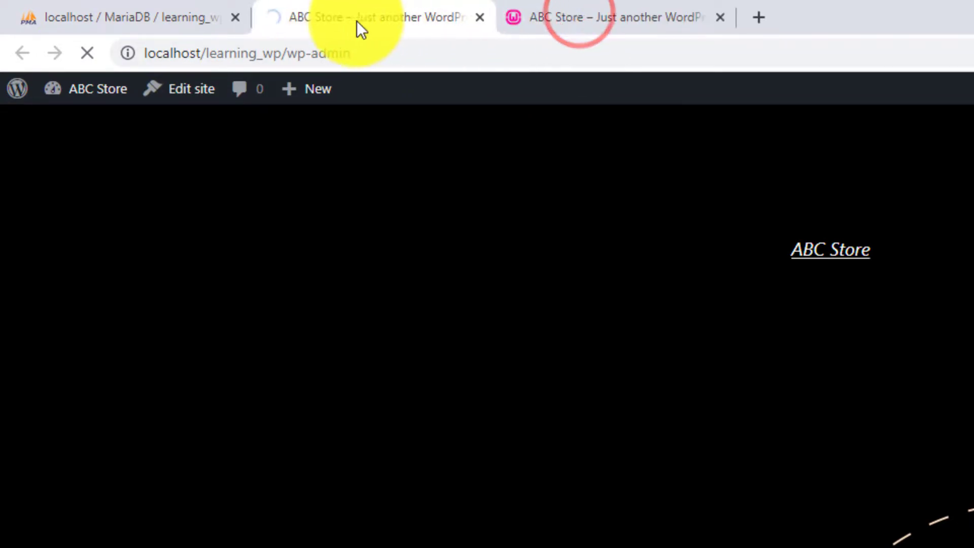
click(641, 8)
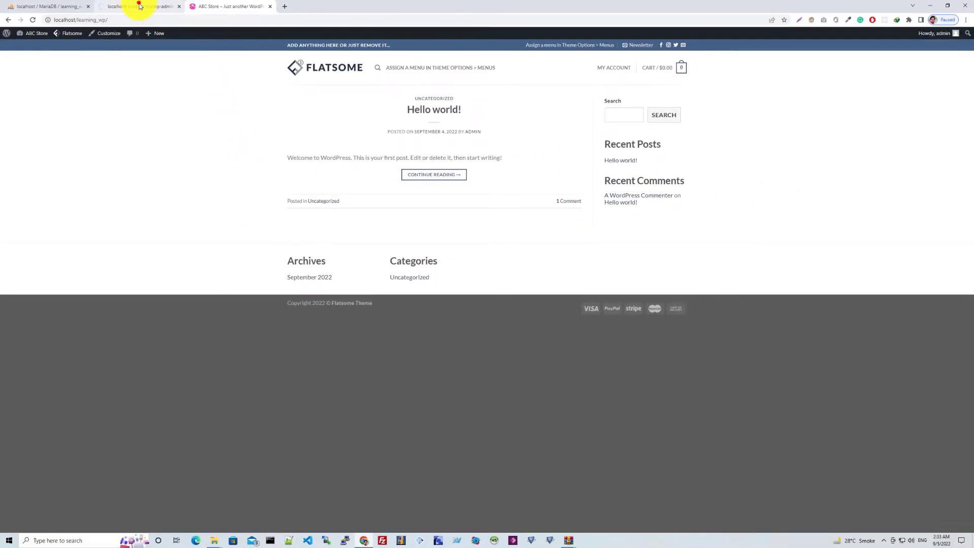
click(139, 6)
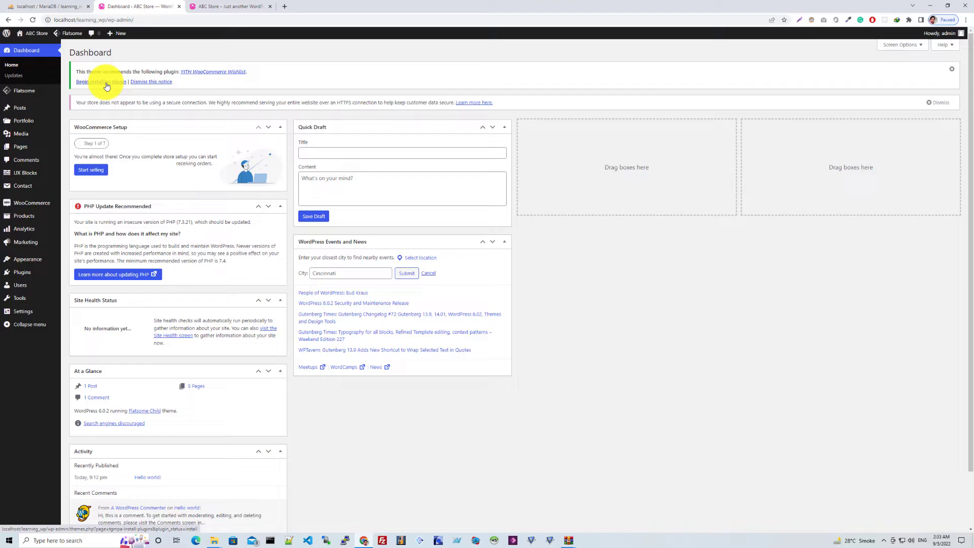
Step: Create a page titled Home with the Page - Full Width template, publish it and return to the page list
mouse_move(31, 203)
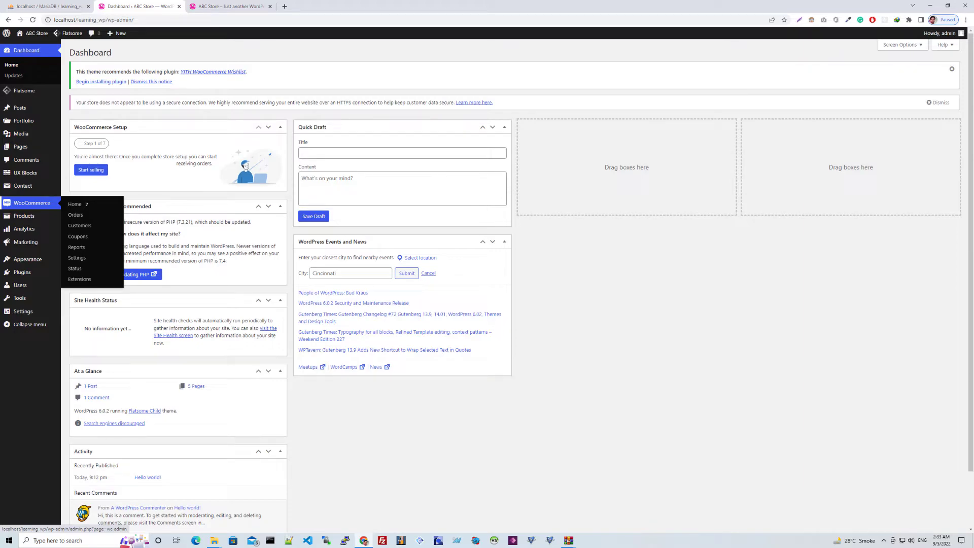
click(27, 150)
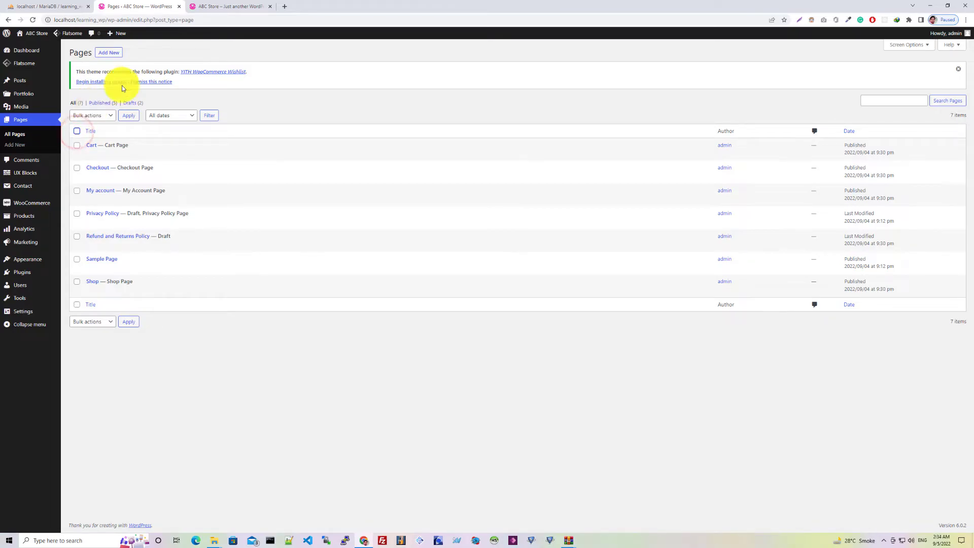
click(116, 51)
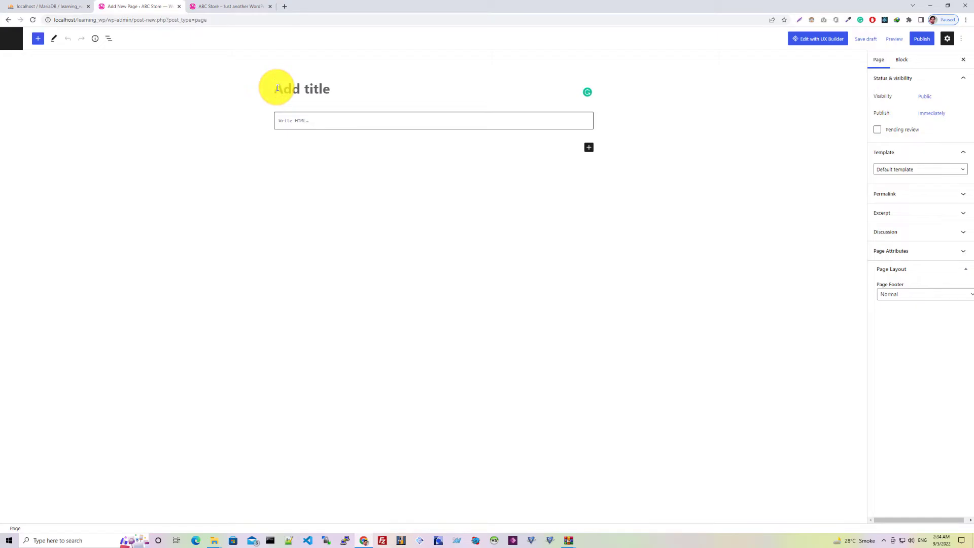
text(Home)
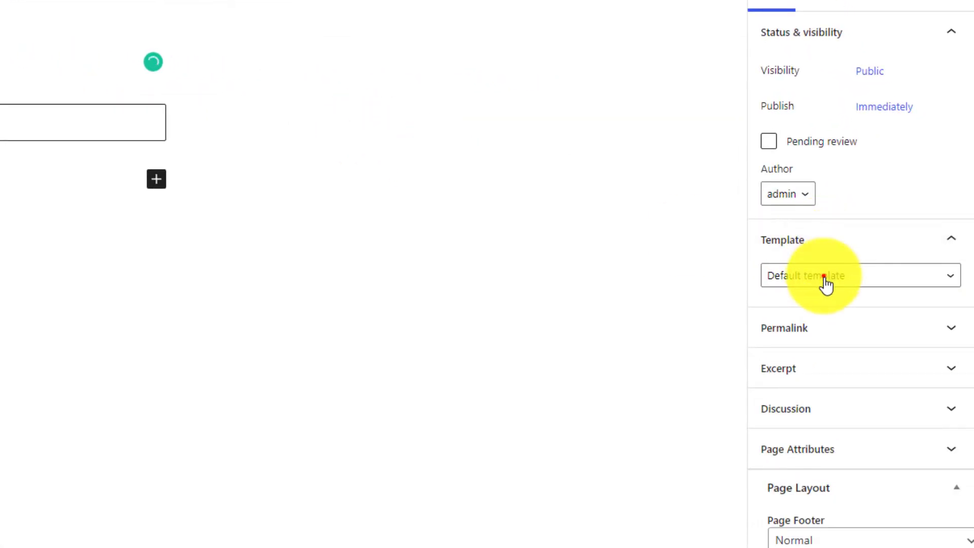
click(826, 284)
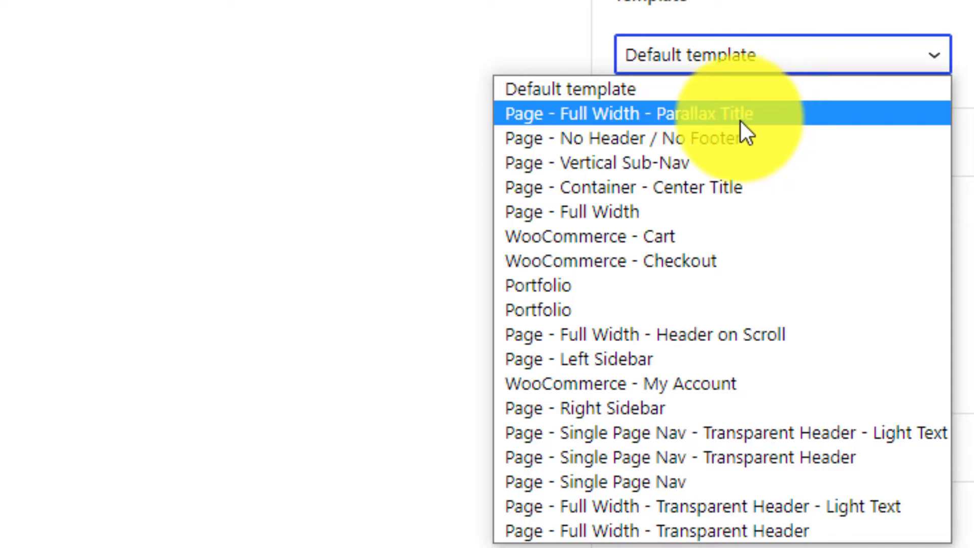
click(666, 214)
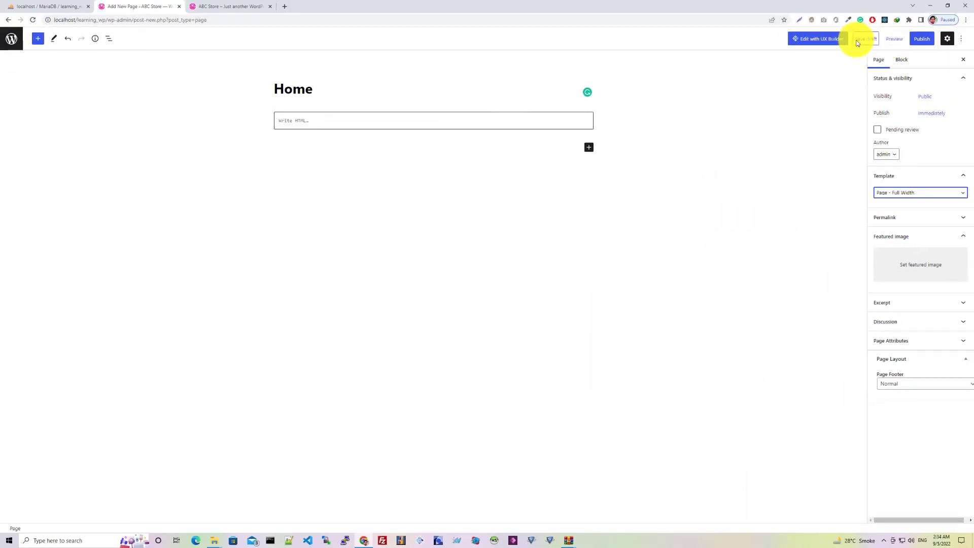
click(916, 41)
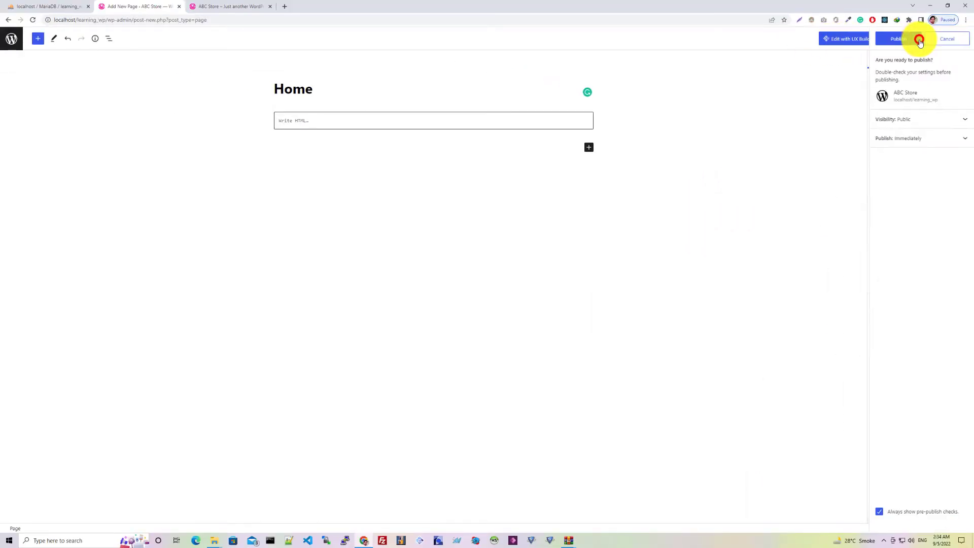
click(895, 39)
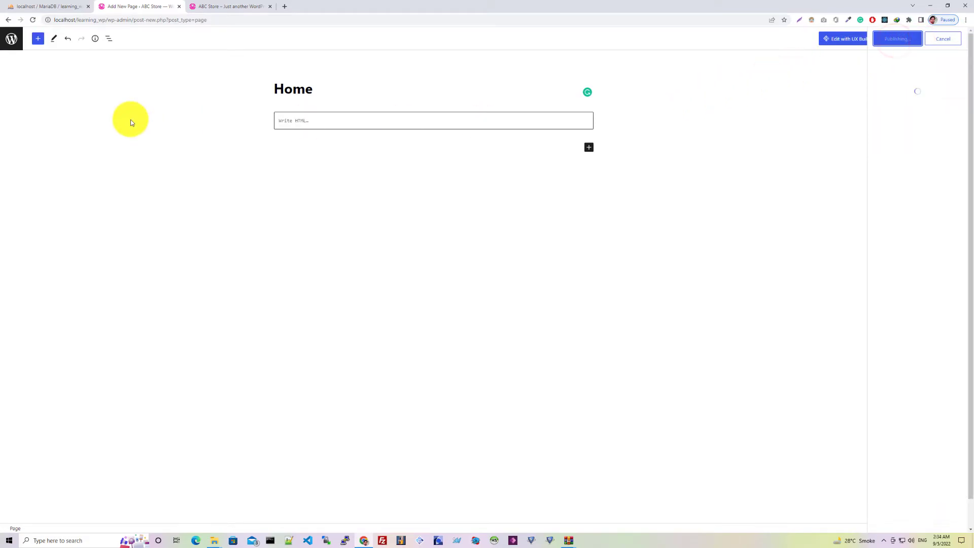
click(11, 38)
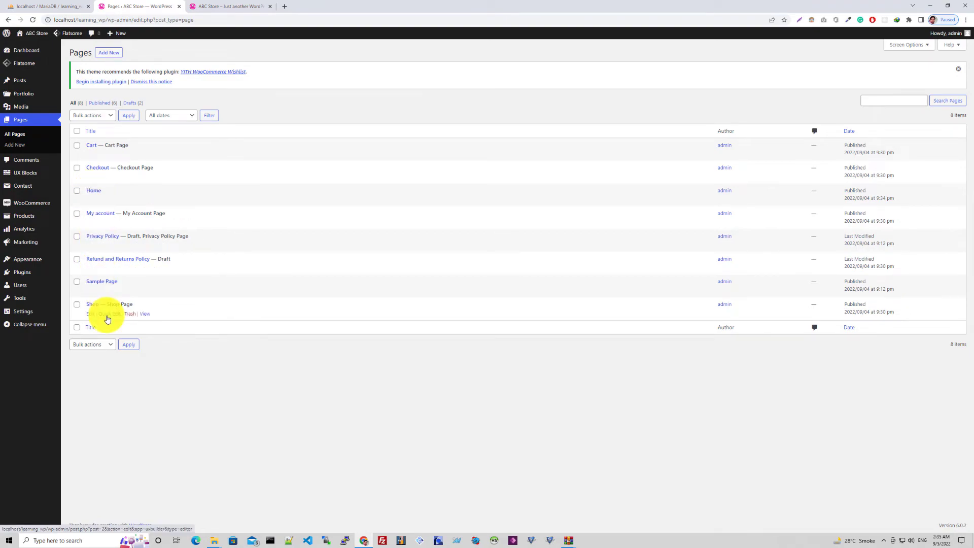
Step: Create a page titled About Us with the Page - Full Width template, publish it and return to the page list
click(107, 53)
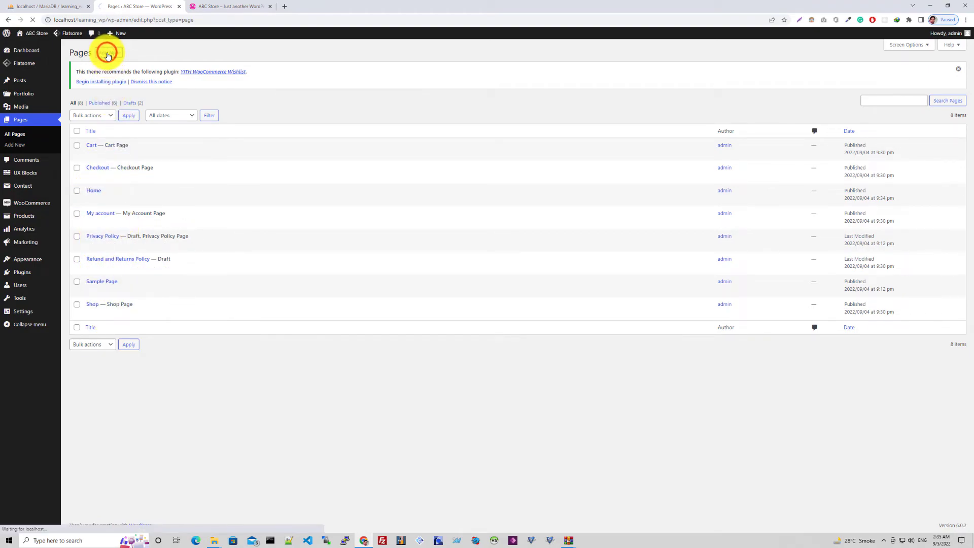
text(A)
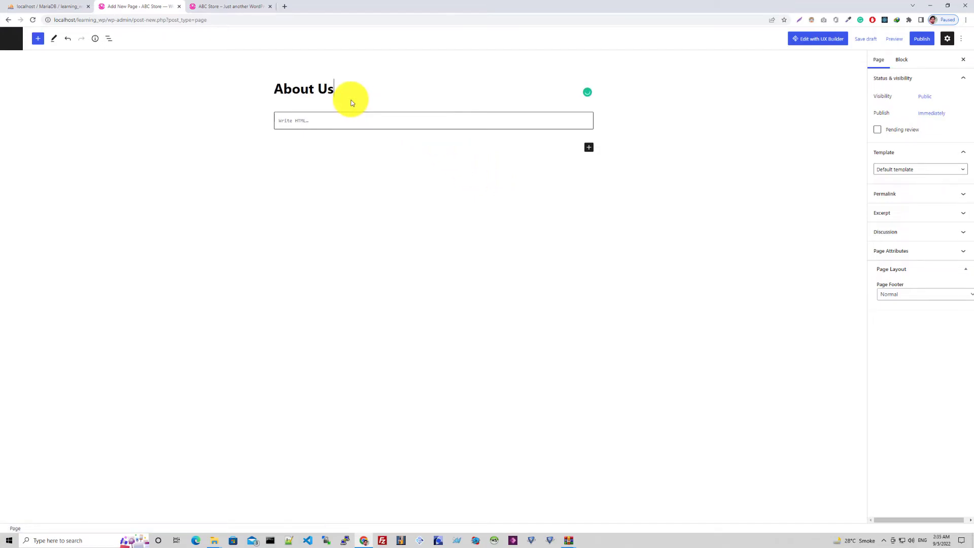
click(916, 169)
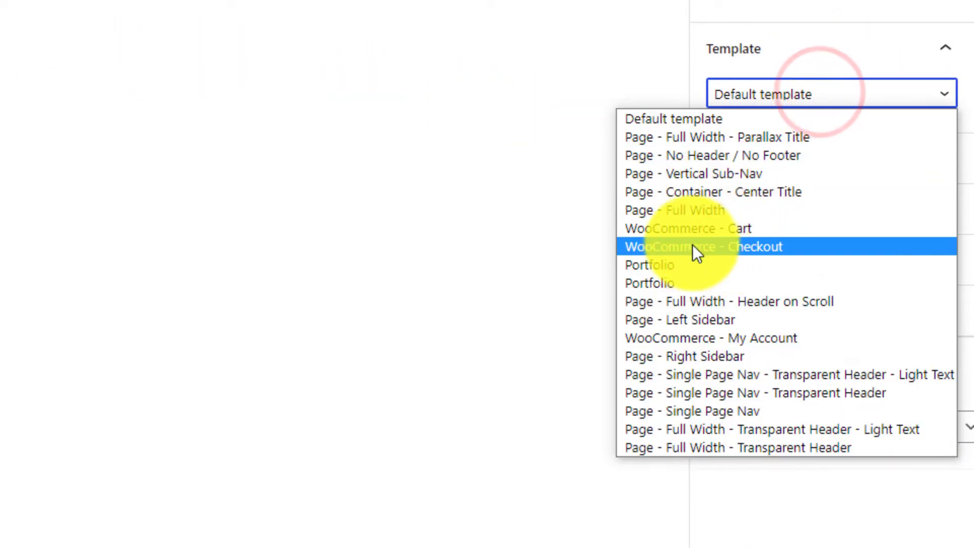
click(684, 213)
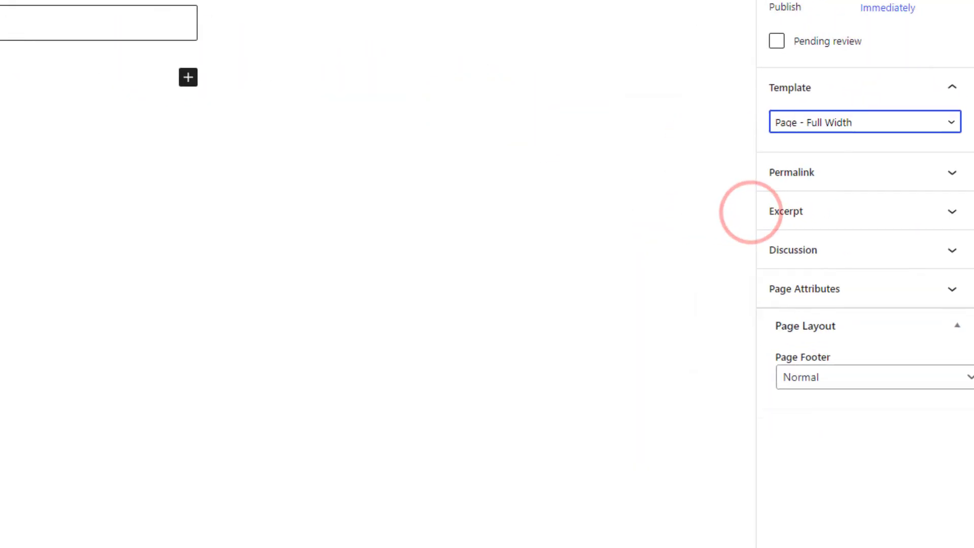
click(917, 40)
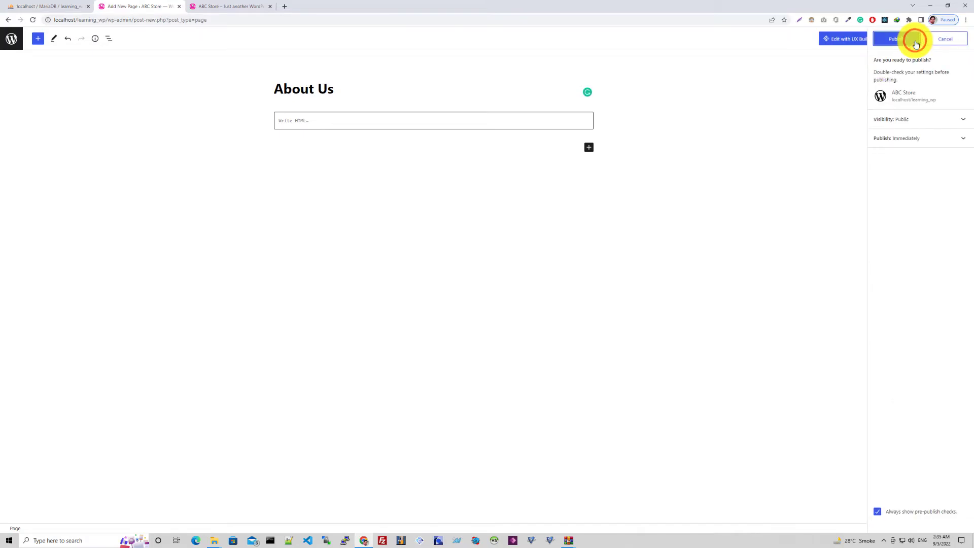
click(916, 43)
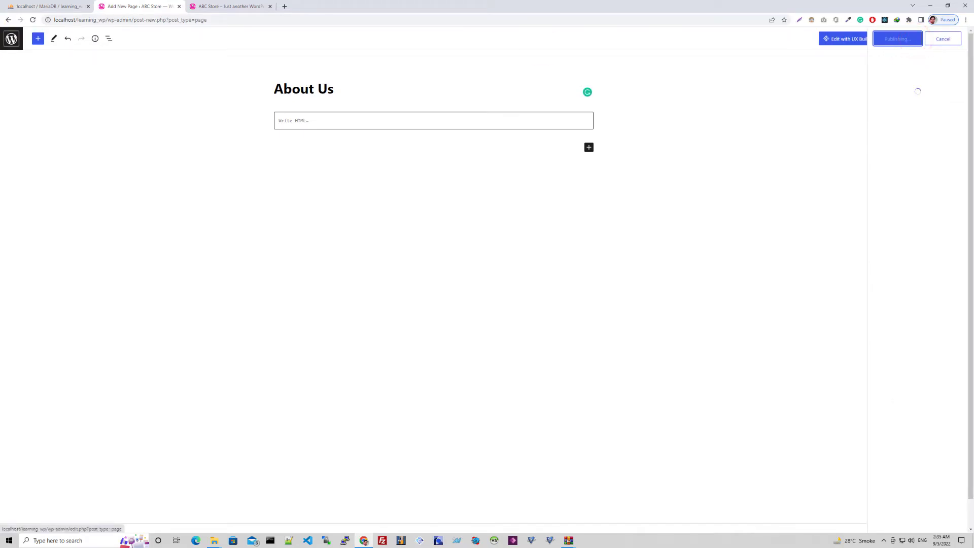
click(13, 45)
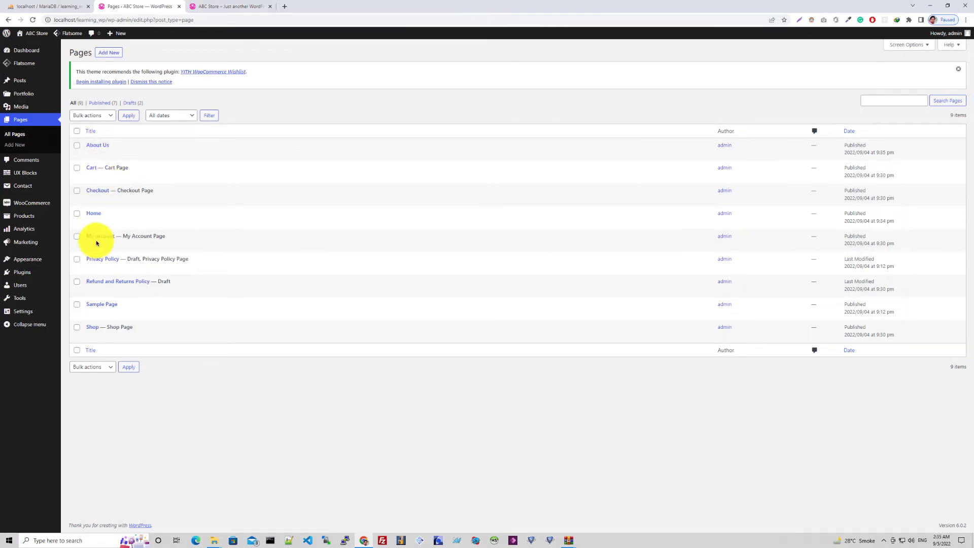
Step: Create a page titled Contact Us with the Page - Full Width template, publish it and return to the page list
click(105, 53)
text(C)
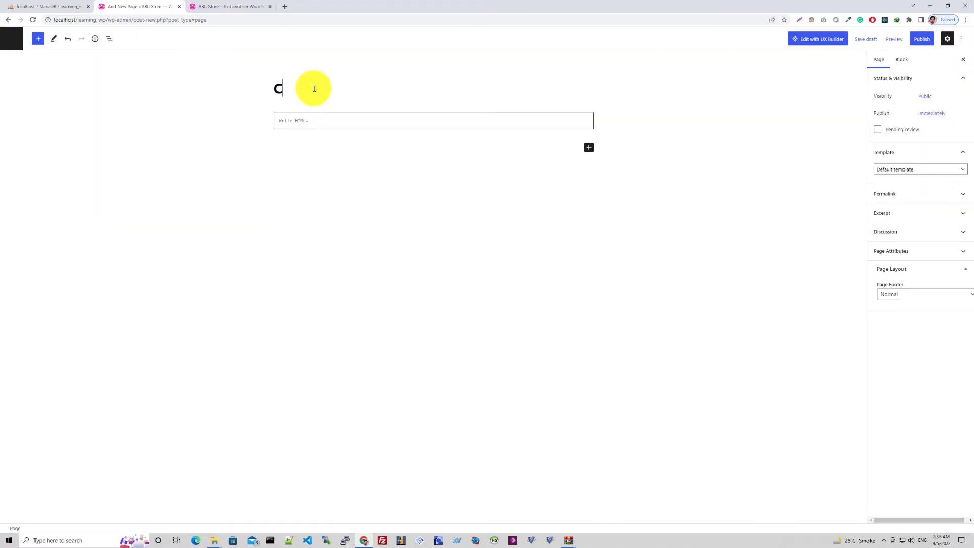
text(ontact Us)
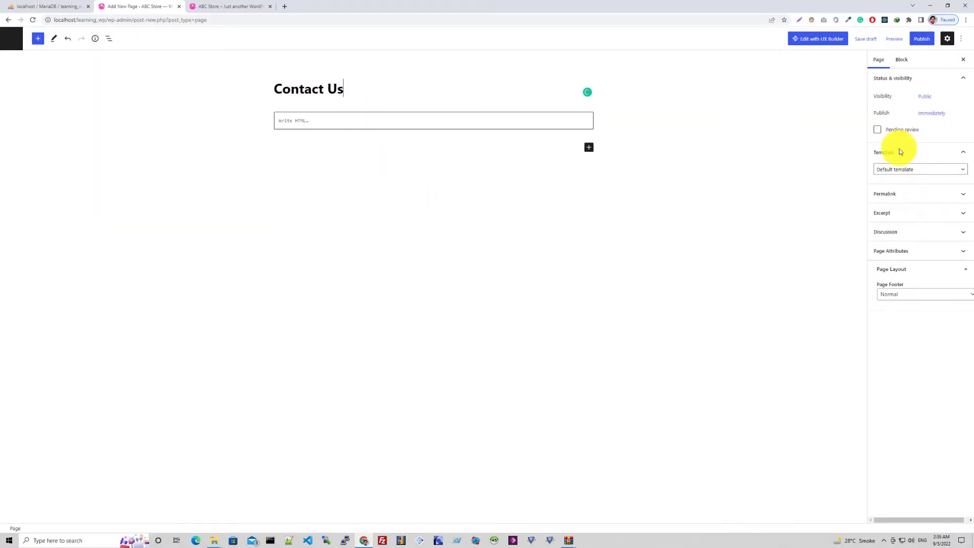
click(903, 177)
click(874, 213)
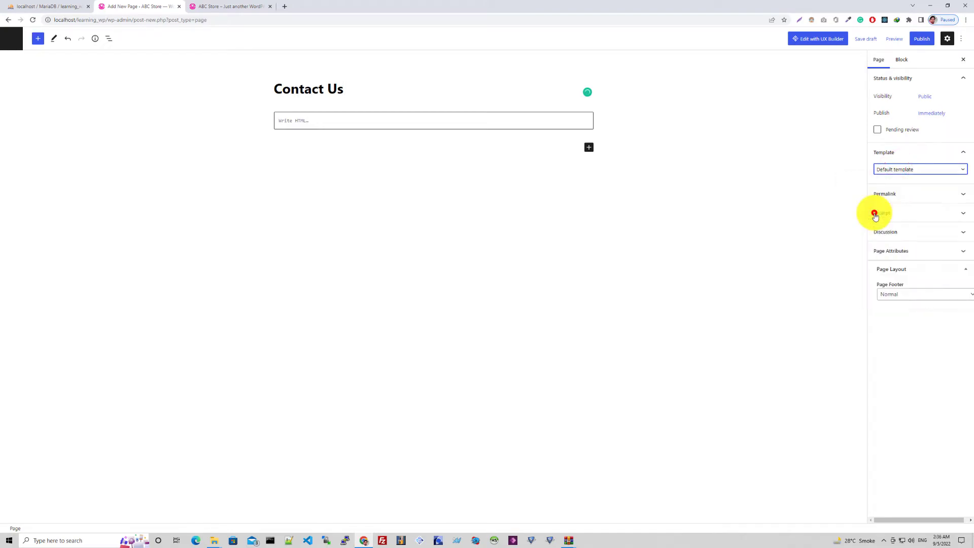
click(922, 39)
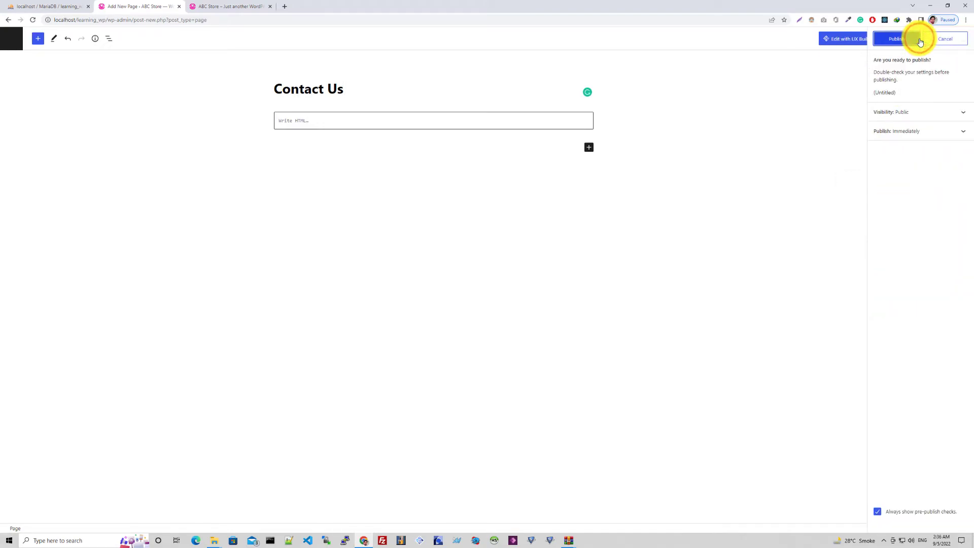
click(896, 40)
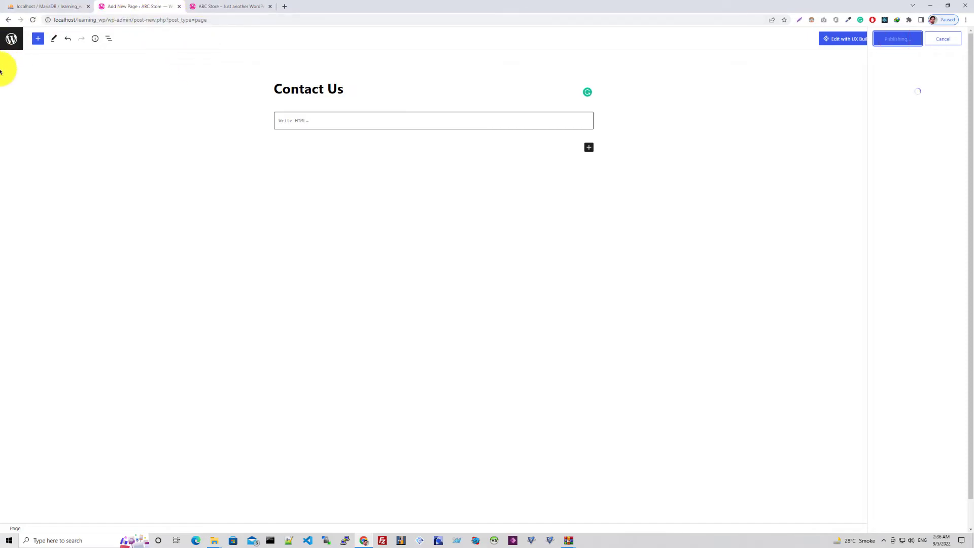
click(10, 39)
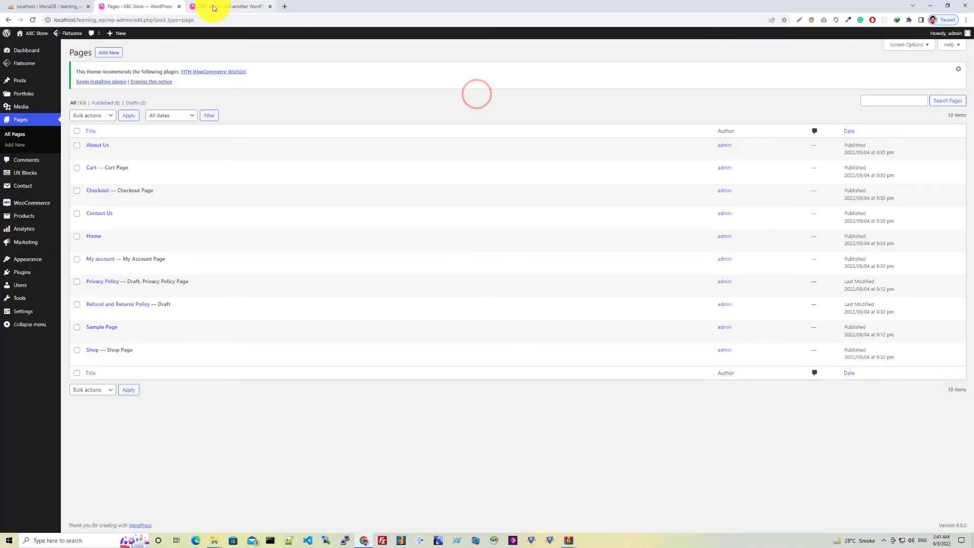
Step: Switch to the storefront tab, reload the site and examine its header menu area
click(216, 7)
click(34, 19)
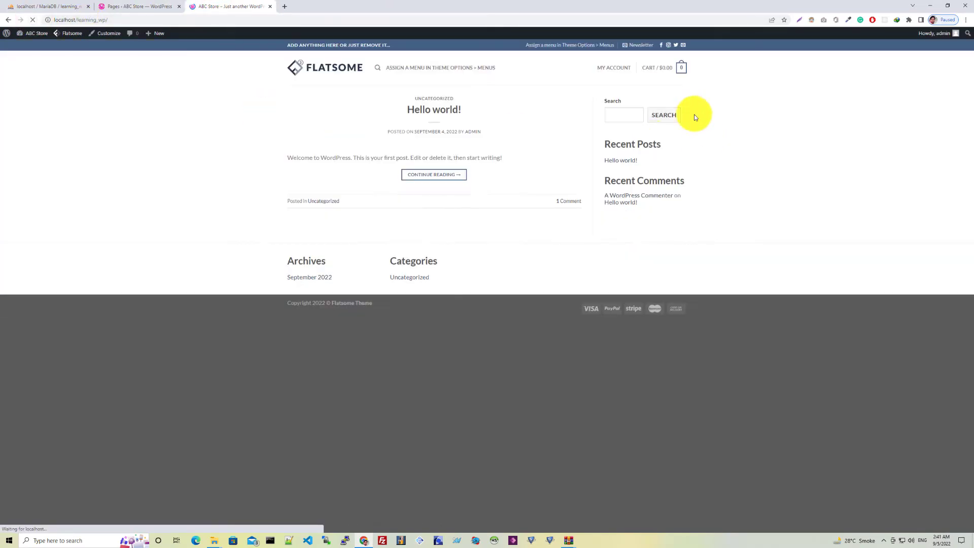
mouse_move(605, 77)
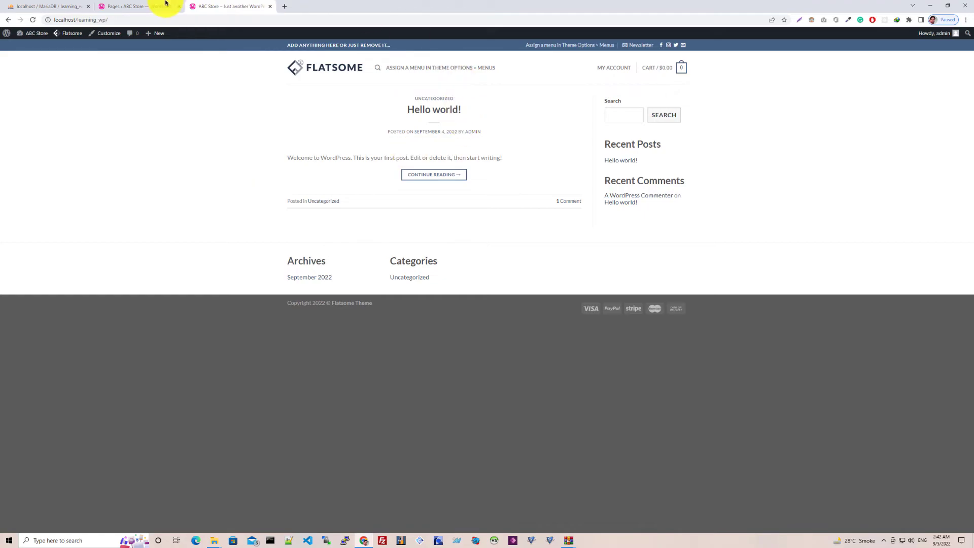
Step: Create a navigation menu named Menu 01 in the WordPress admin and assign it to the Main Menu display location
click(143, 7)
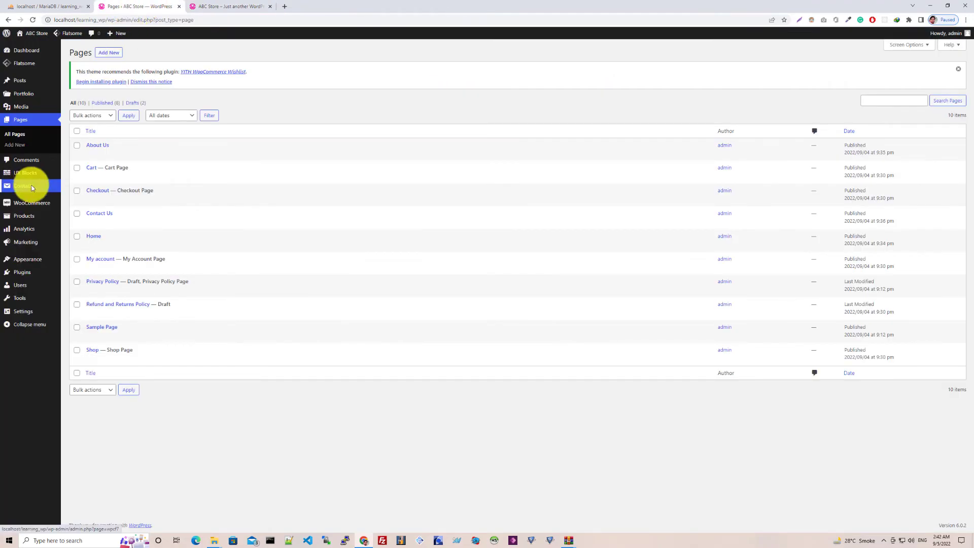
mouse_move(28, 267)
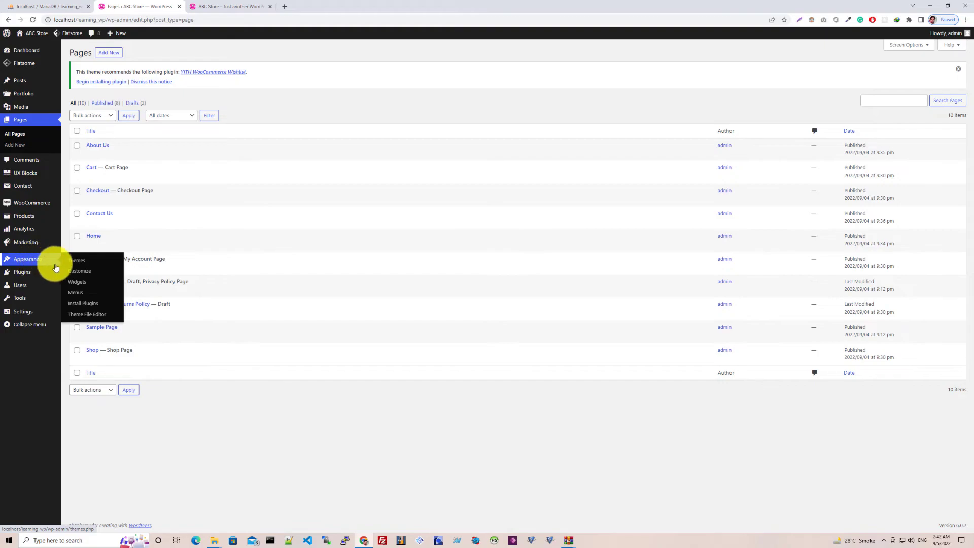
click(81, 293)
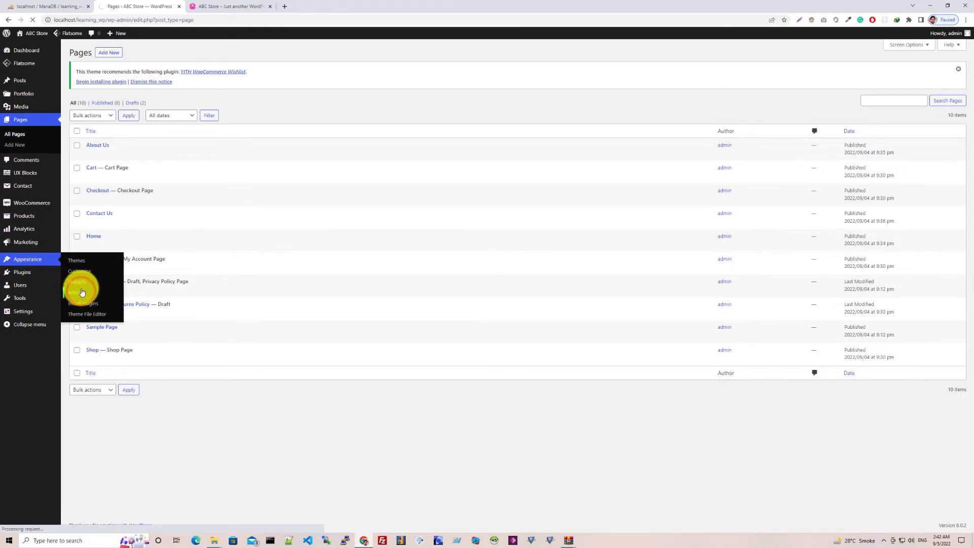
click(272, 175)
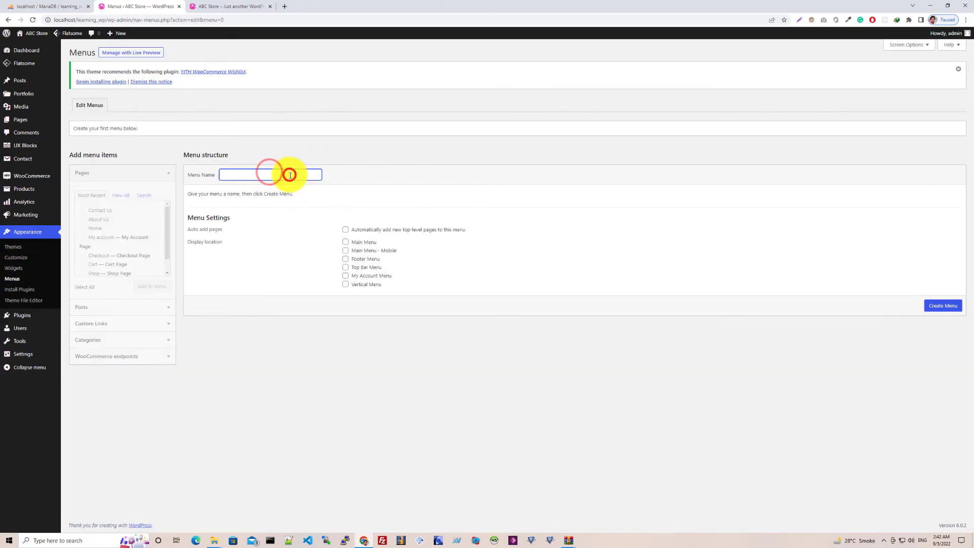
text(Menu 01)
key(Tab)
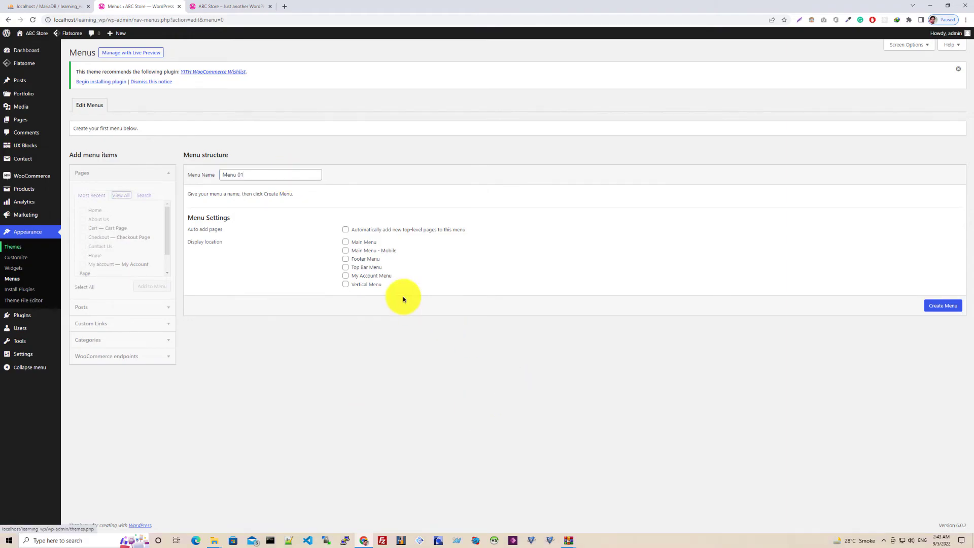
click(346, 242)
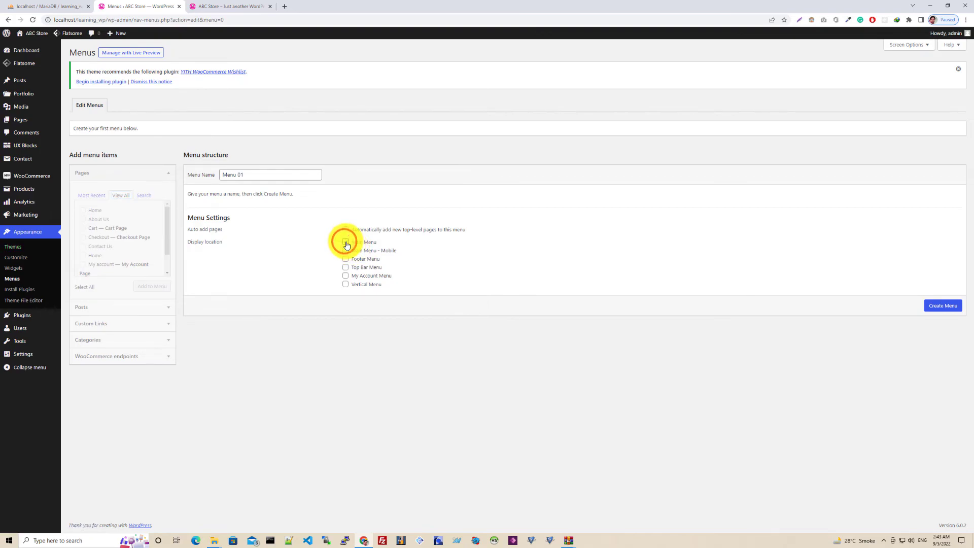
click(942, 307)
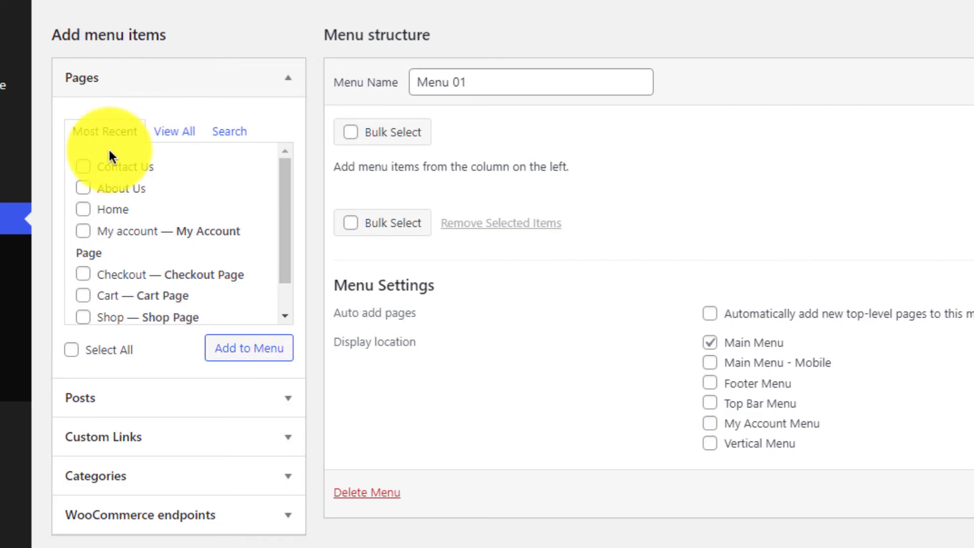
Step: Add the Contact Us, About Us and Home pages to Menu 01, move Home to the first position and save the menu
click(88, 168)
click(83, 188)
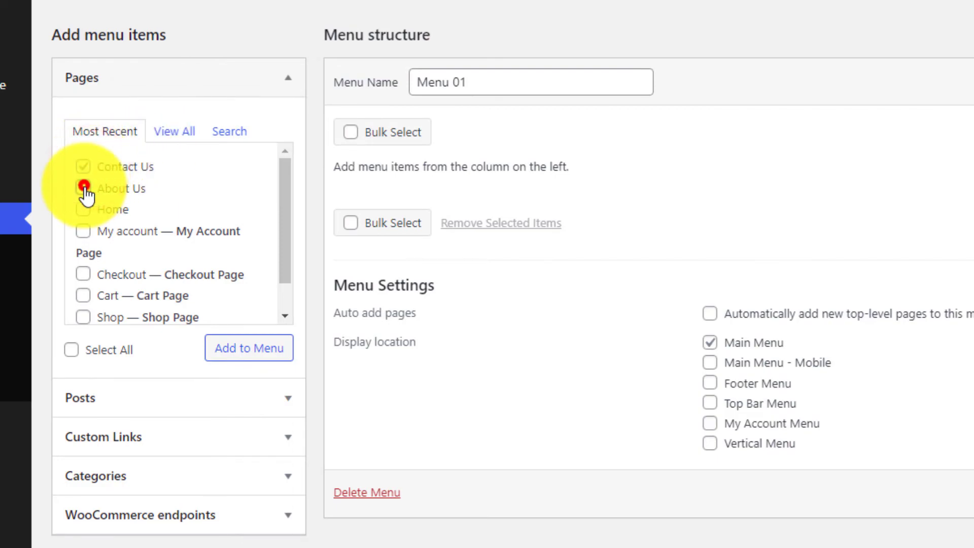
click(85, 210)
click(250, 349)
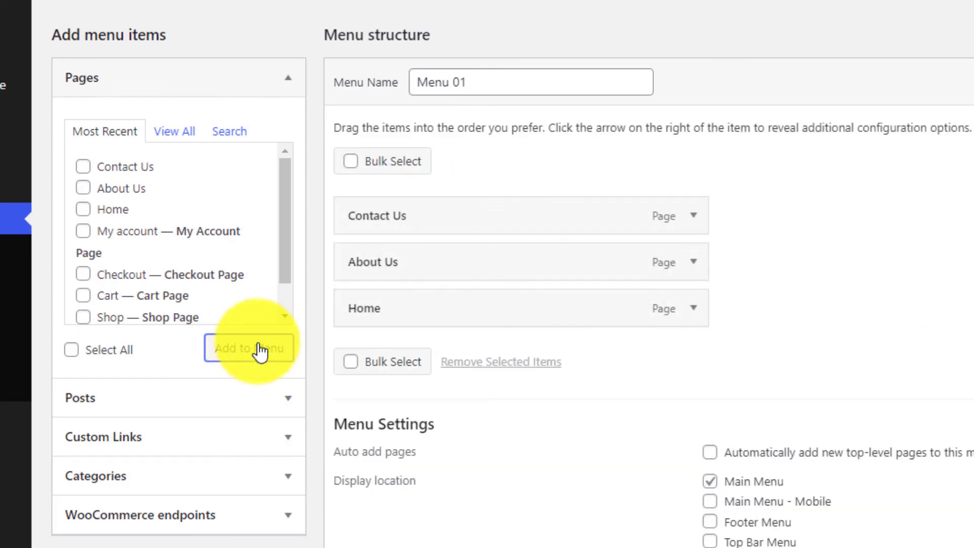
drag(509, 321, 543, 231)
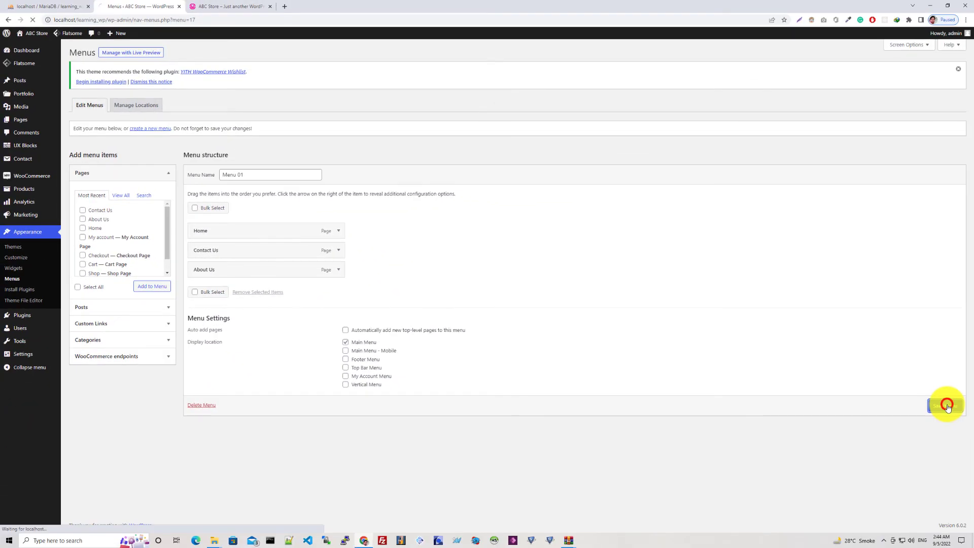
click(946, 403)
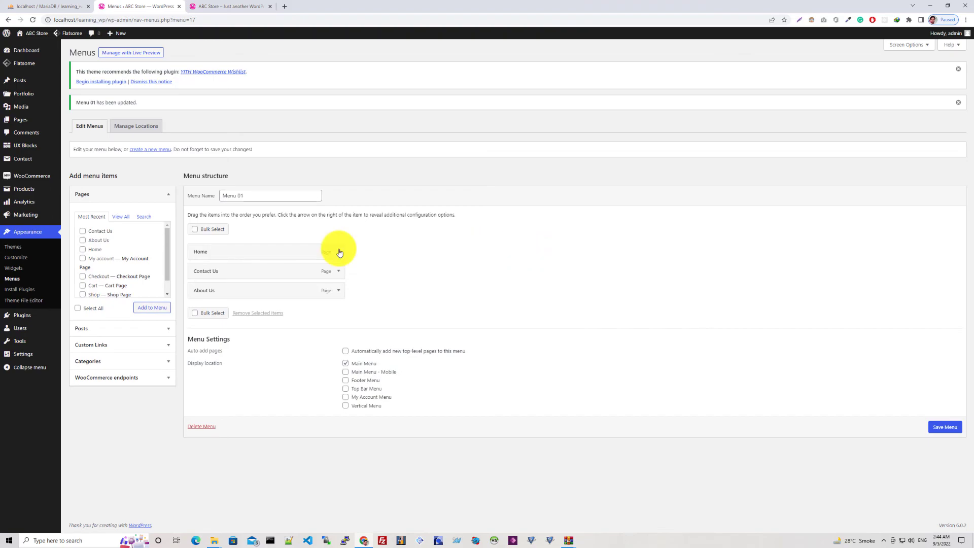
Step: Reload the storefront and check its header menu by opening the Contact Us and About Us pages
click(224, 6)
click(33, 19)
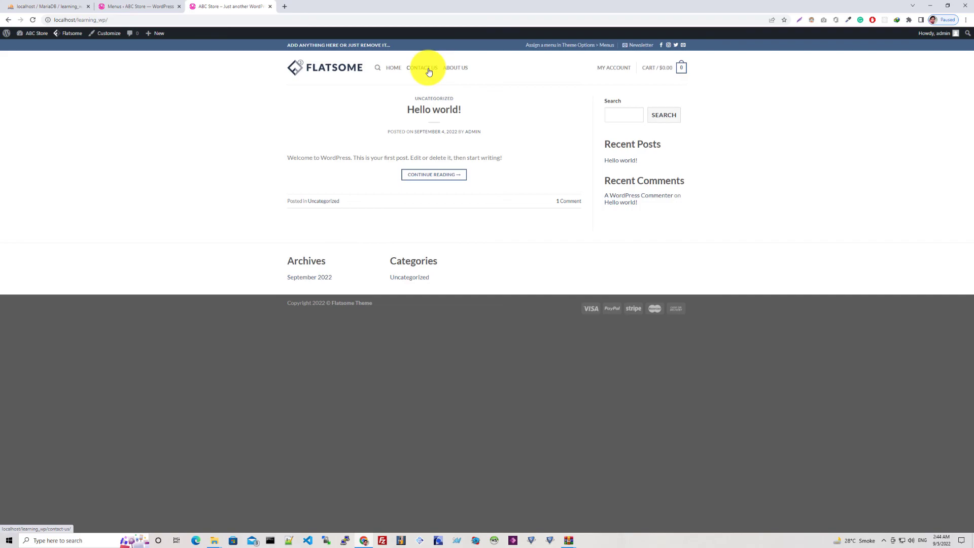
click(430, 71)
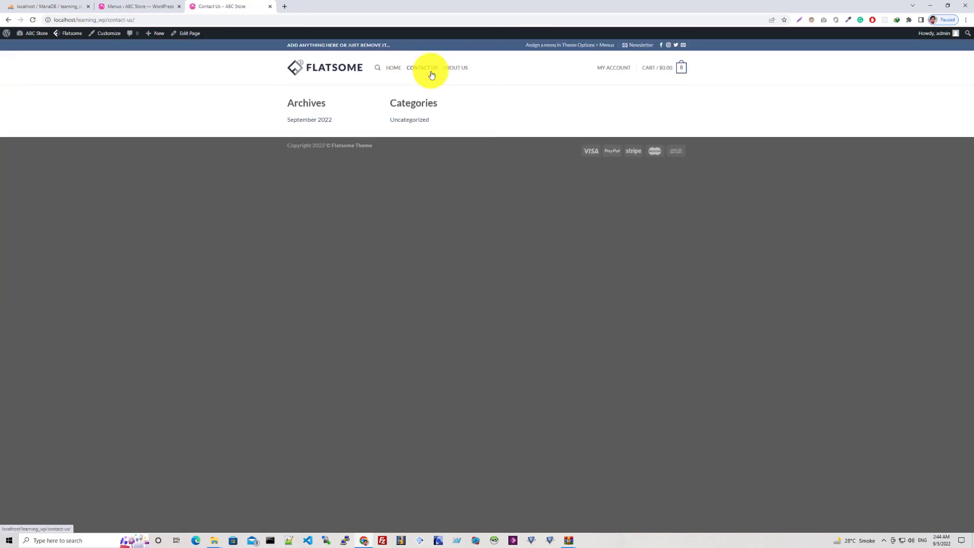
click(454, 68)
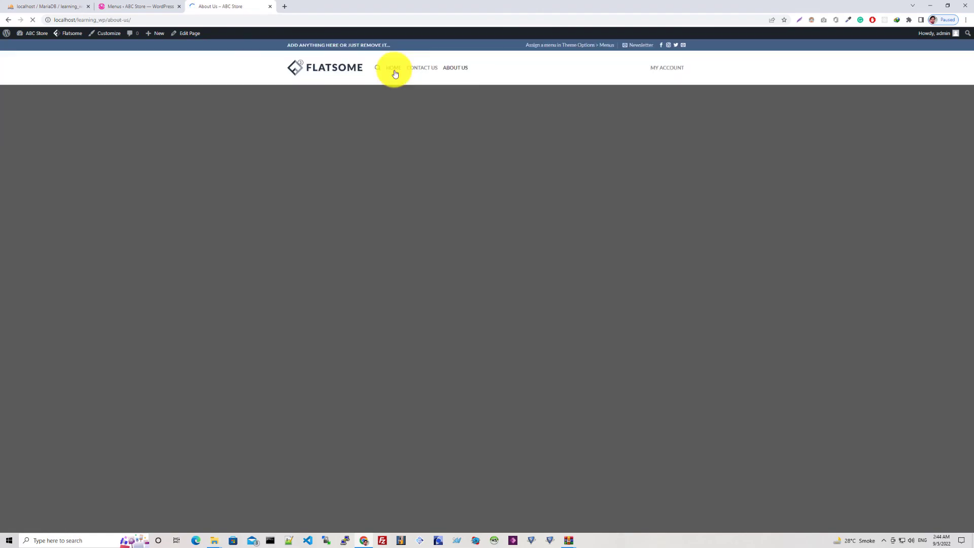